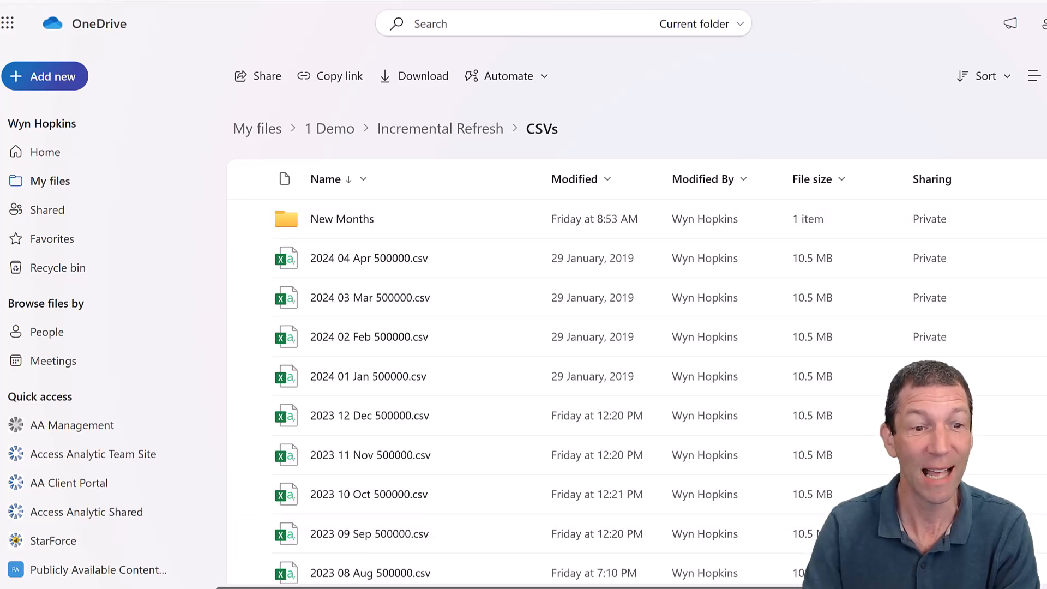
- Switch to the Big CSV NO Incremental Refresh report in Power BI Desktop and open its data in the Power Query editor
{"action": "mouse_move", "coordinate": [153, 587]}
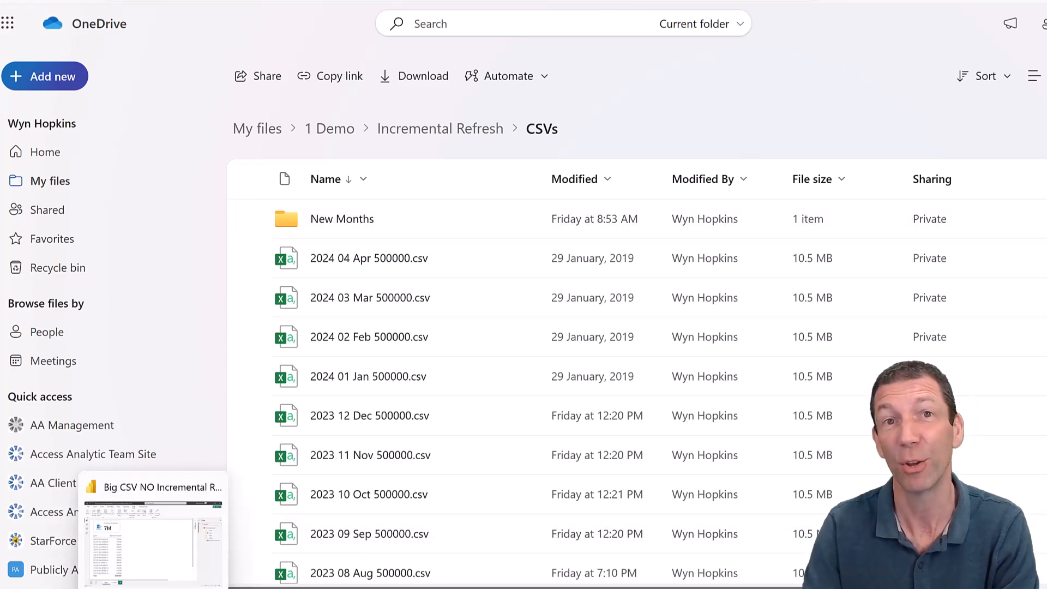
{"action": "left_click", "coordinate": [153, 540]}
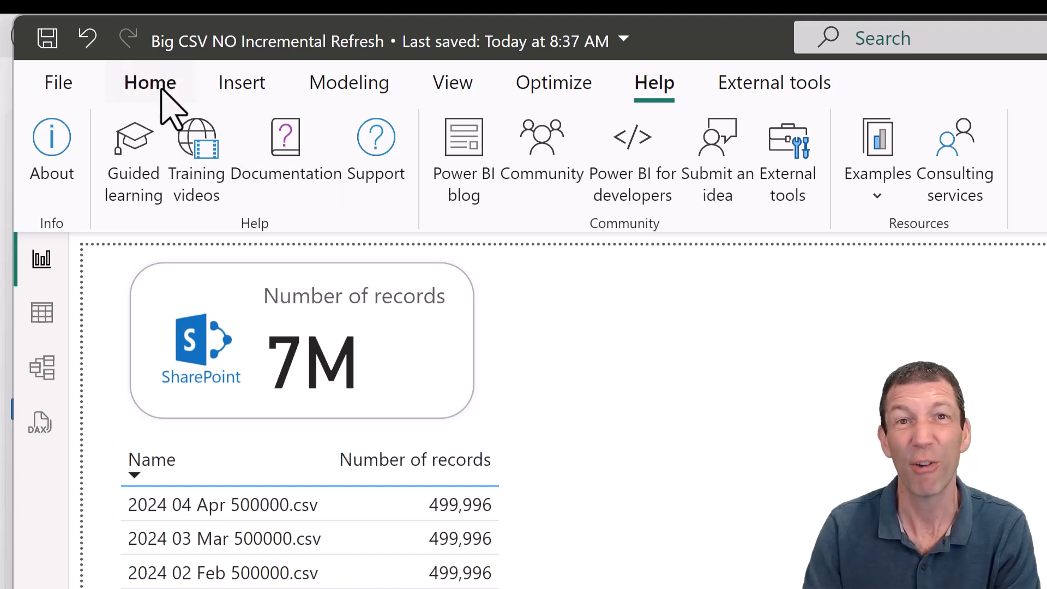
{"action": "left_click", "coordinate": [159, 87]}
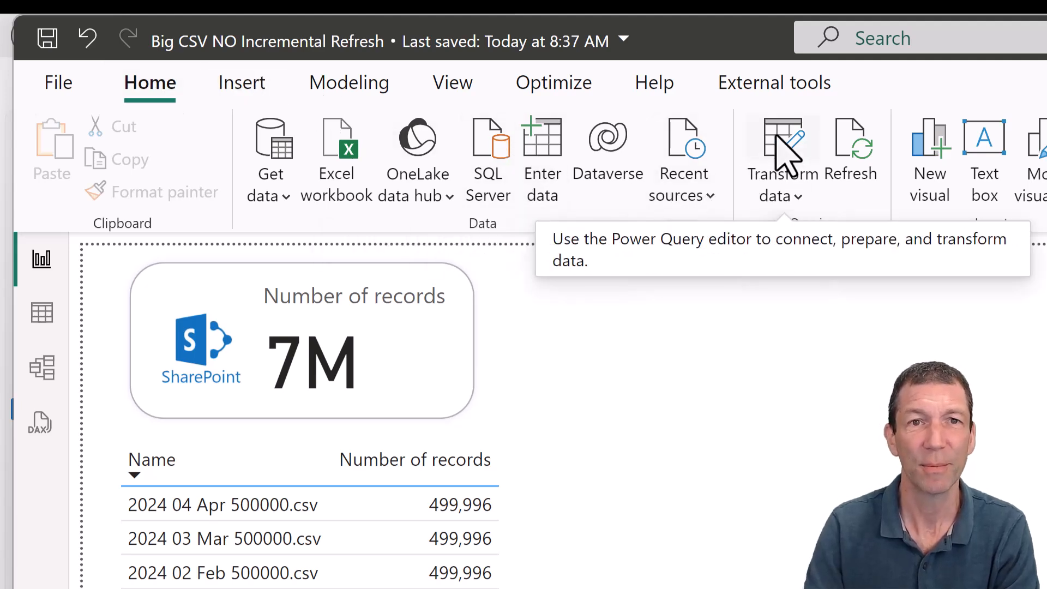
{"action": "left_click", "coordinate": [777, 137]}
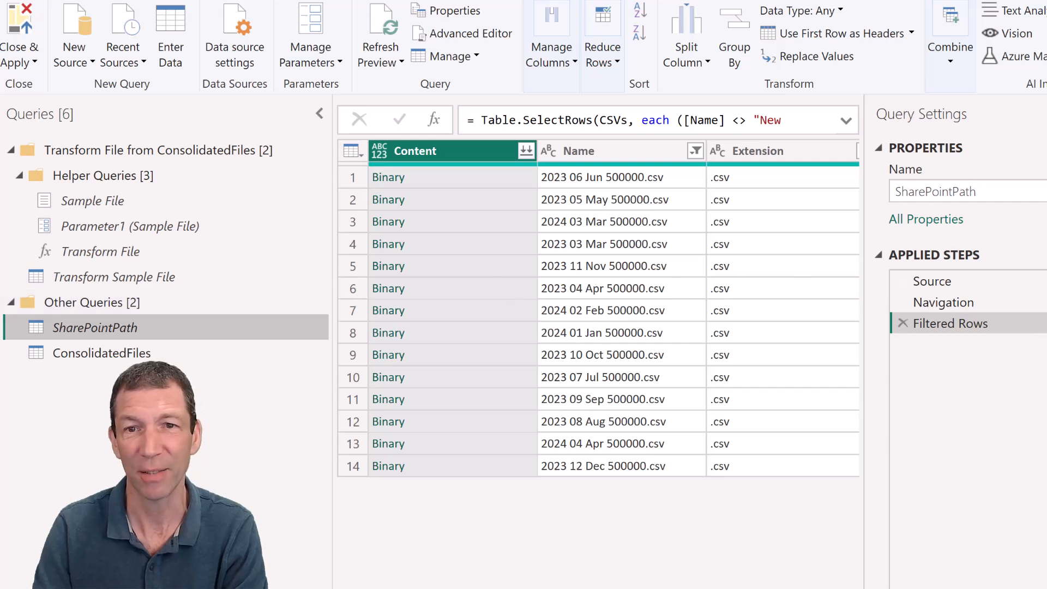
- Review the SharePointPath query's source formula, and the Source and Removed Other Columns steps of ConsolidatedFiles, including the file date columns
{"action": "left_click", "coordinate": [999, 284]}
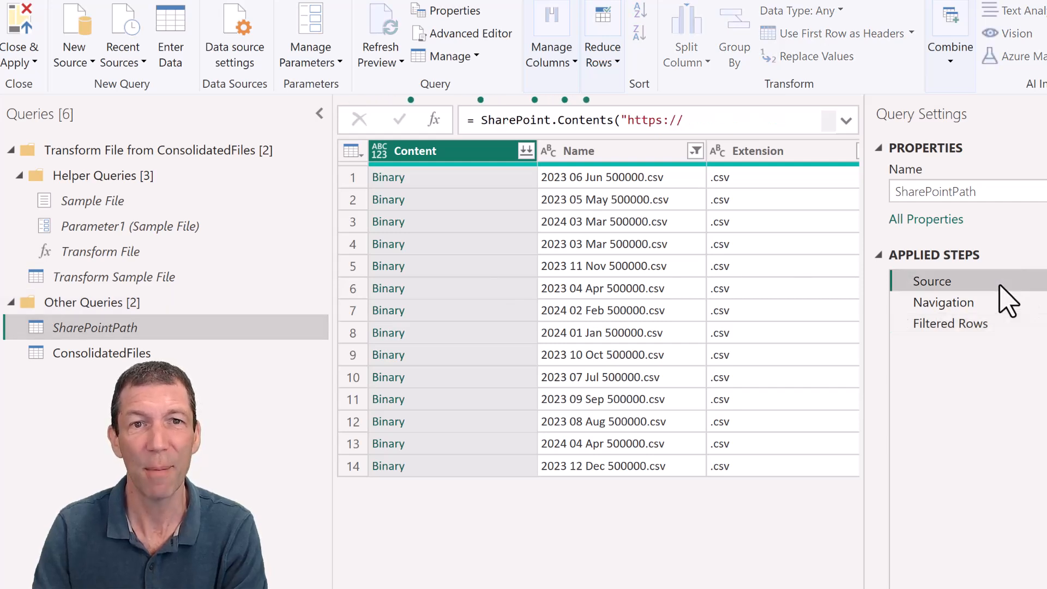
{"action": "double_click", "coordinate": [592, 121]}
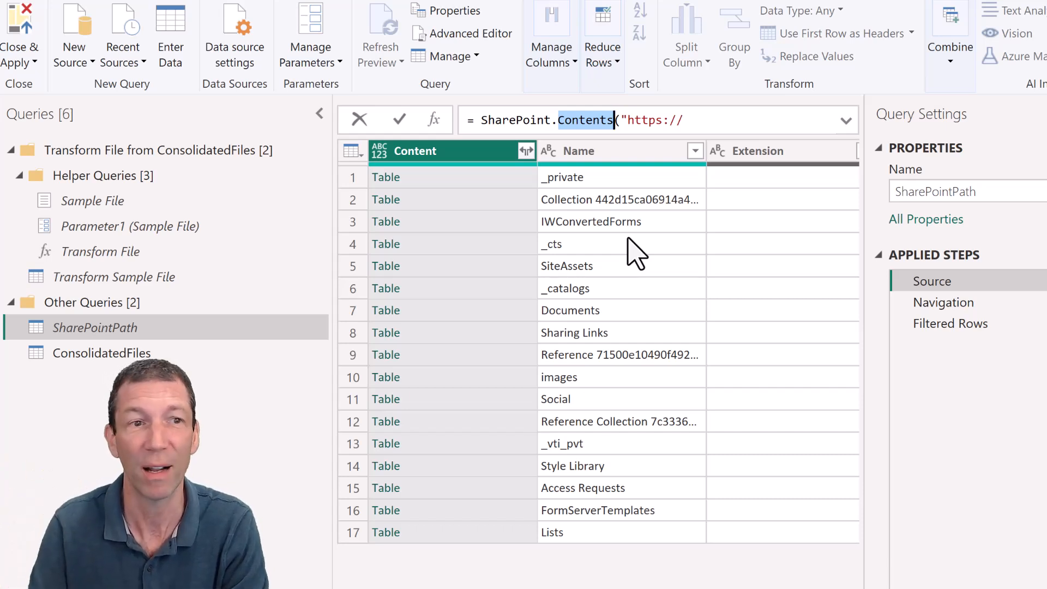
{"action": "left_click", "coordinate": [153, 347]}
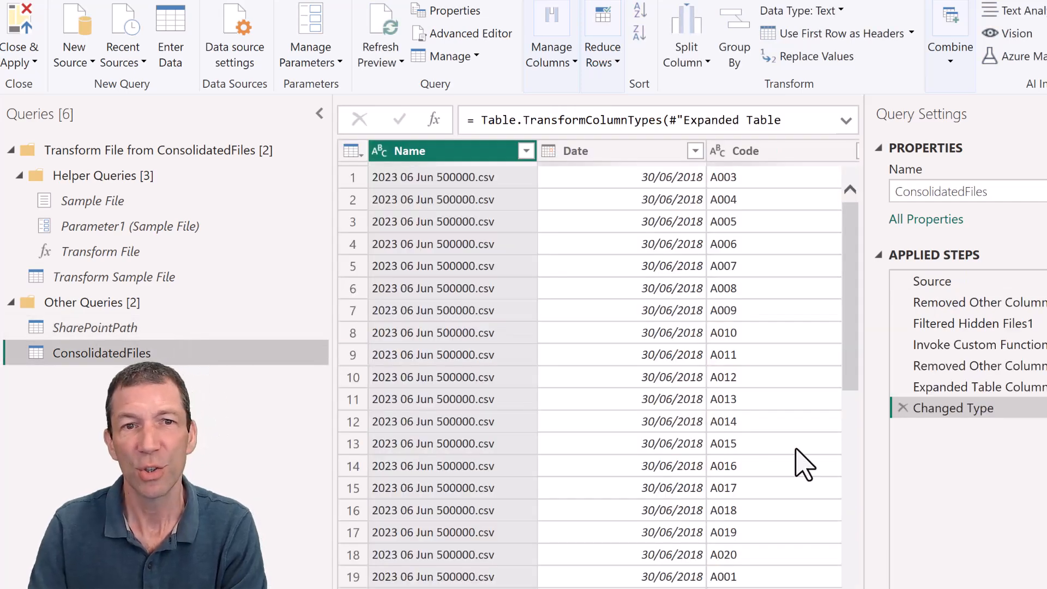
{"action": "left_click", "coordinate": [977, 303]}
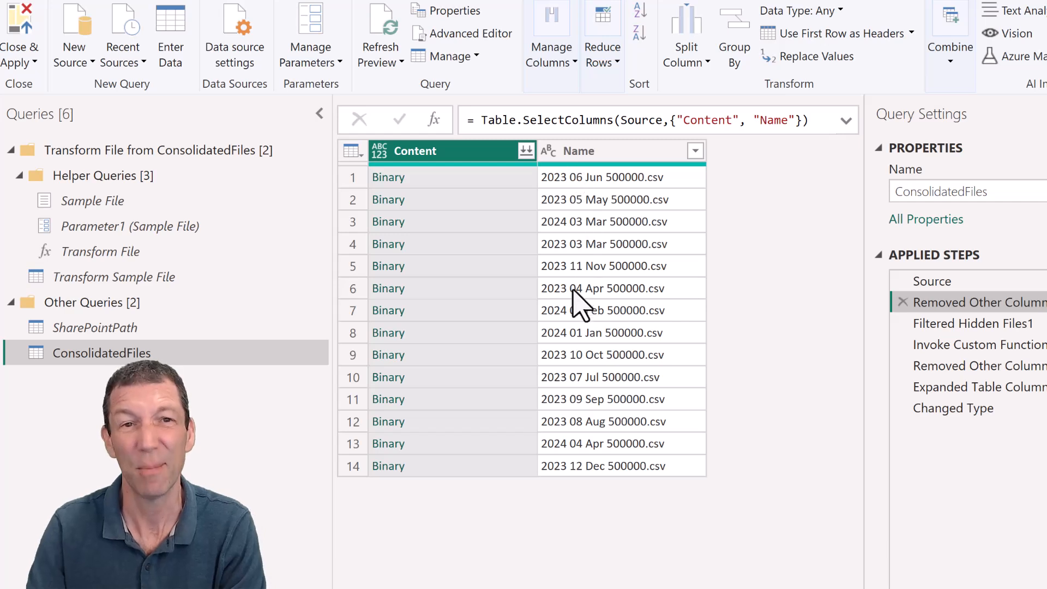
{"action": "left_click", "coordinate": [978, 288]}
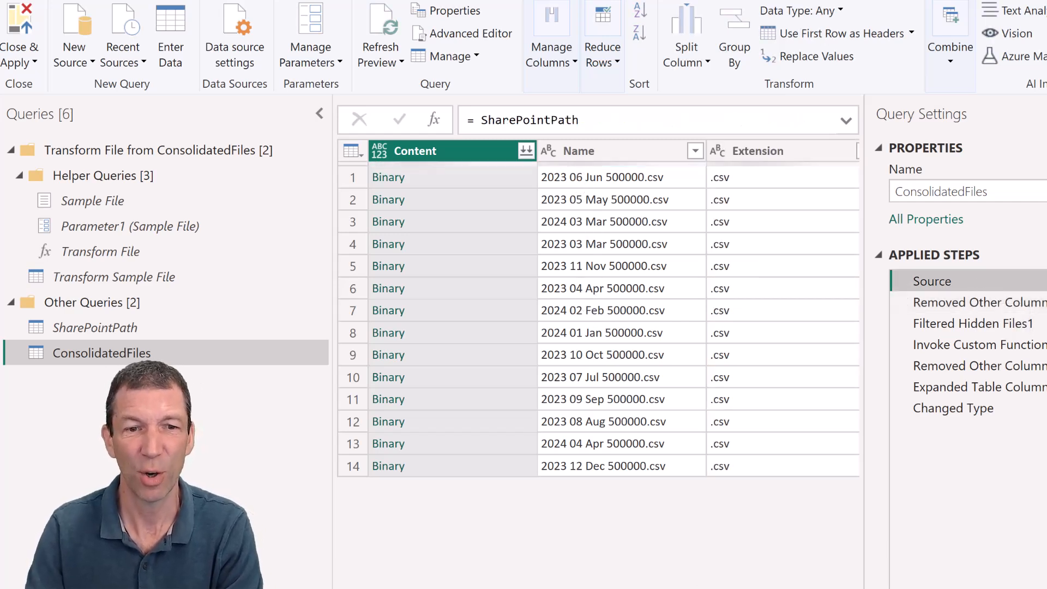
{"action": "scroll", "coordinate": [598, 308], "scroll_direction": "right", "scroll_amount": 10}
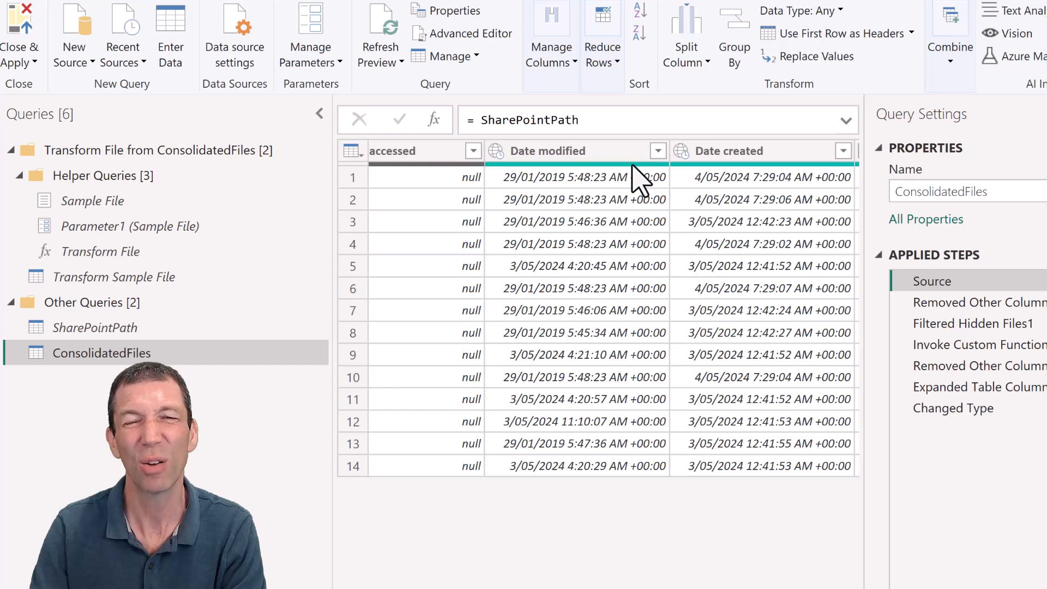
{"action": "mouse_move", "coordinate": [637, 176]}
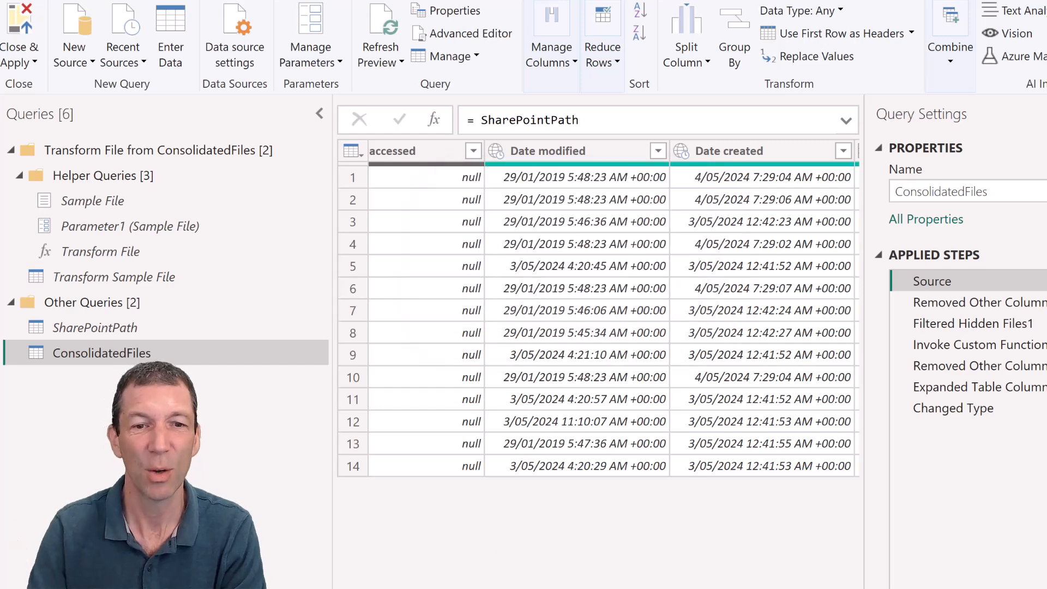
{"action": "scroll", "coordinate": [598, 308], "scroll_direction": "left", "scroll_amount": 10}
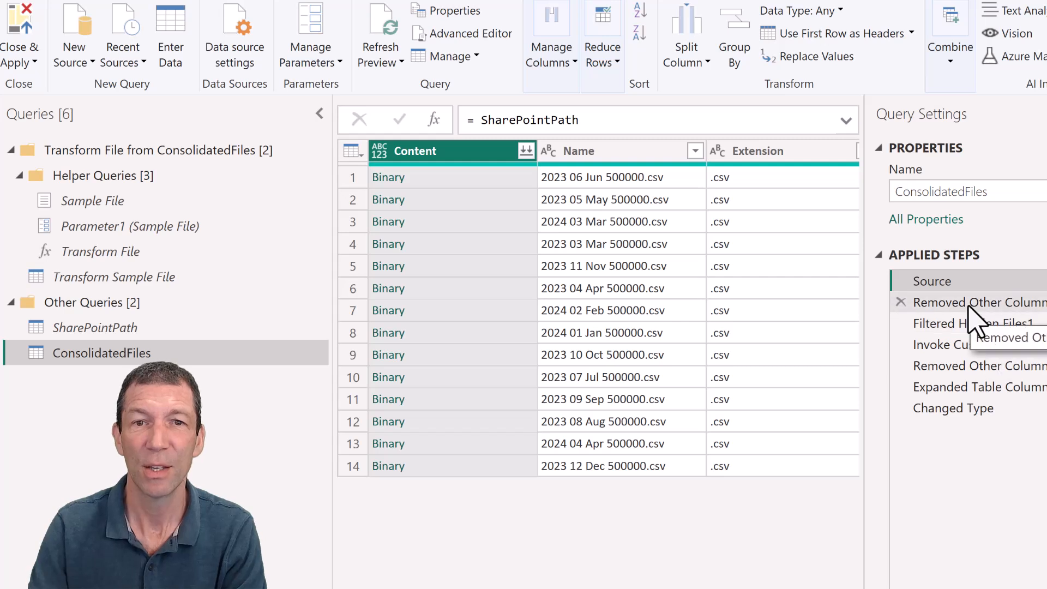
- After the first Removed Other Columns step of ConsolidatedFiles, insert a column extracting the first 7 characters of the Name column
{"action": "left_click", "coordinate": [905, 304]}
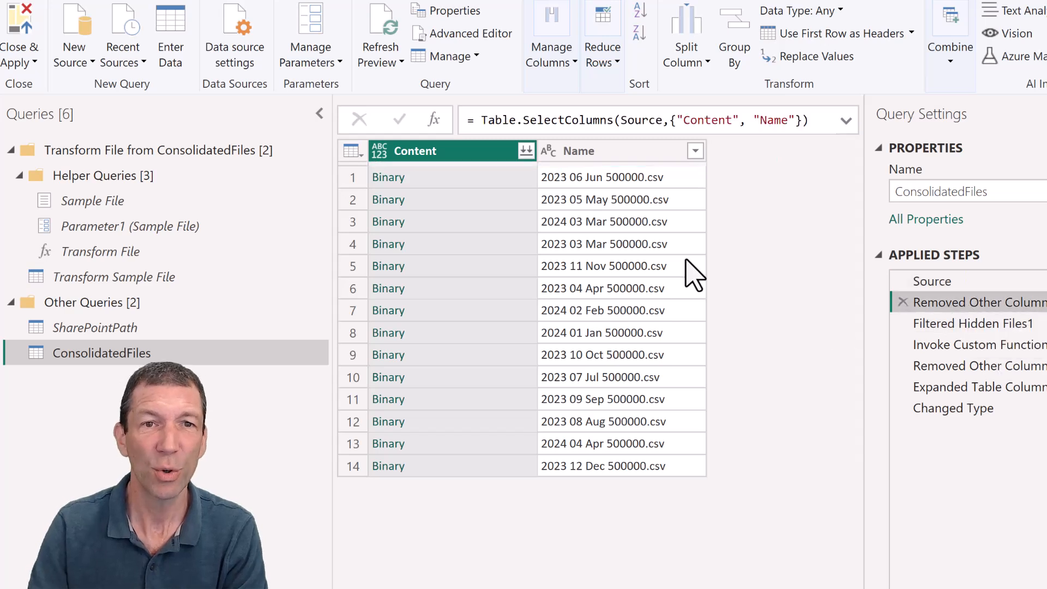
{"action": "left_click", "coordinate": [580, 147]}
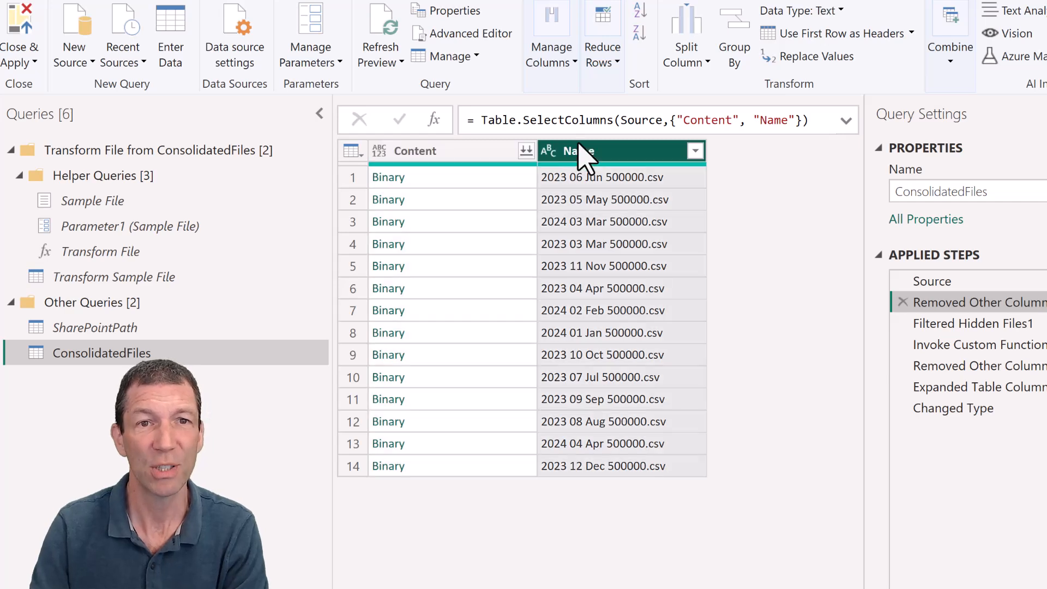
{"action": "left_click", "coordinate": [253, 3]}
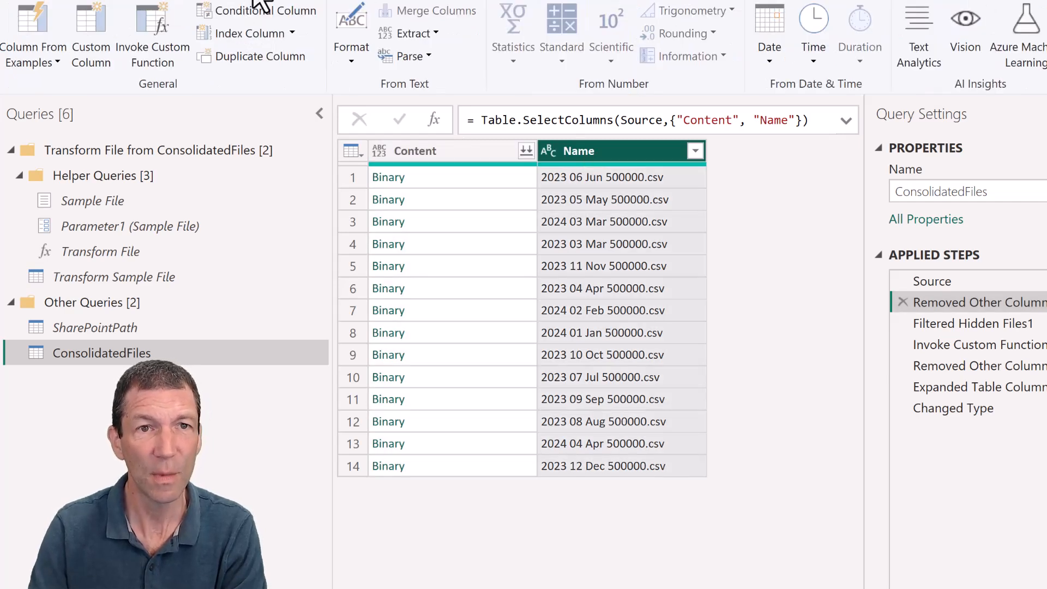
{"action": "left_click", "coordinate": [431, 34]}
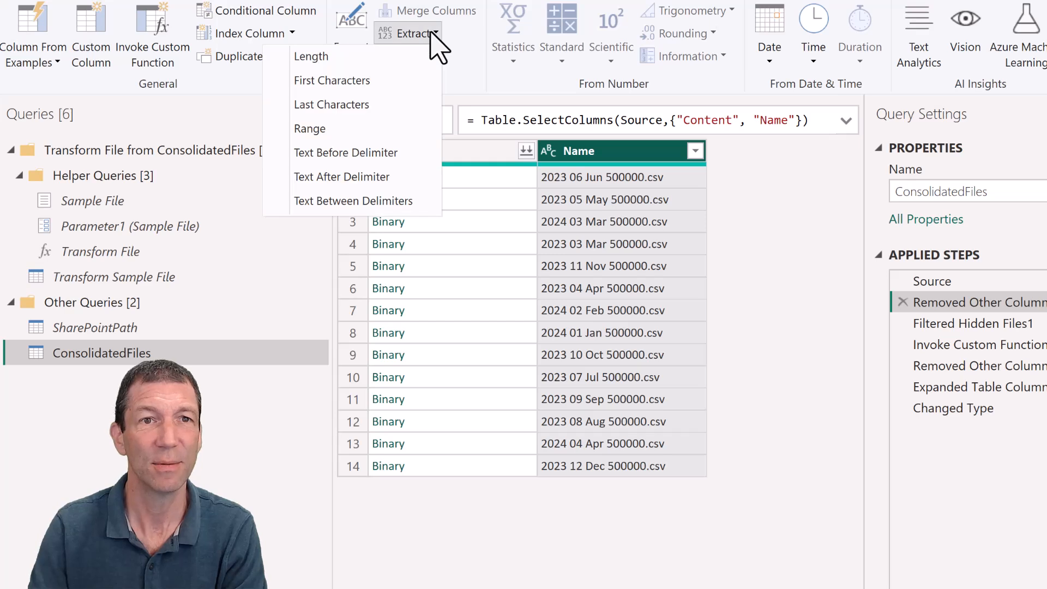
{"action": "left_click", "coordinate": [382, 96]}
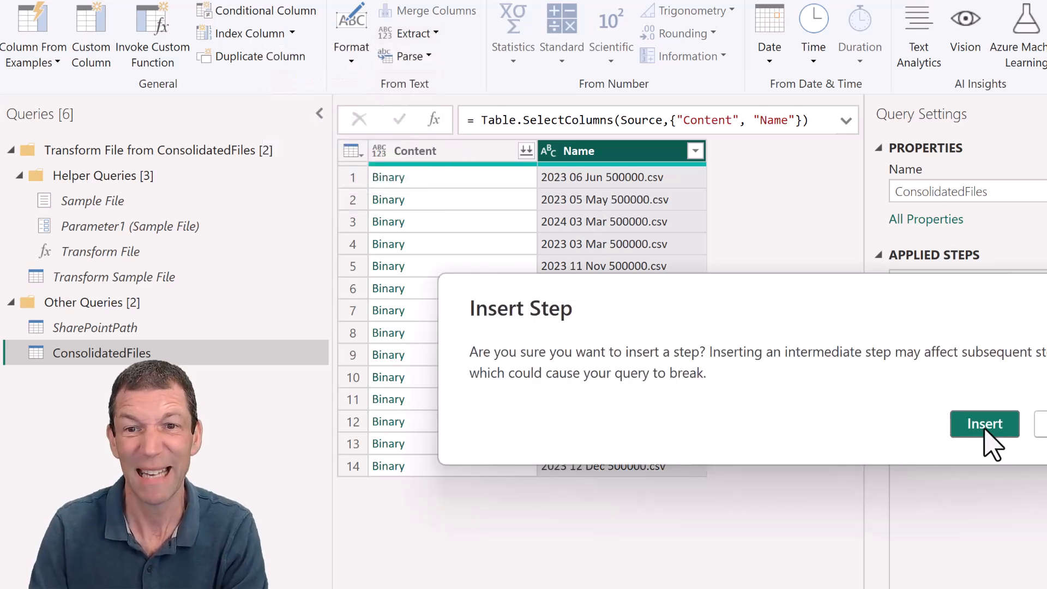
{"action": "left_click", "coordinate": [983, 430]}
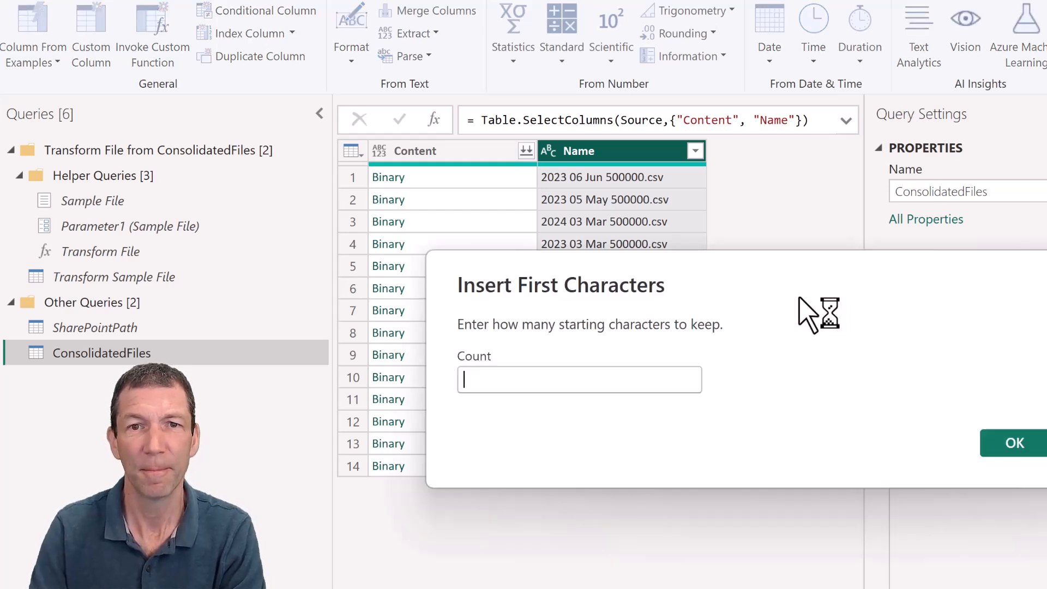
{"action": "type", "text": "7"}
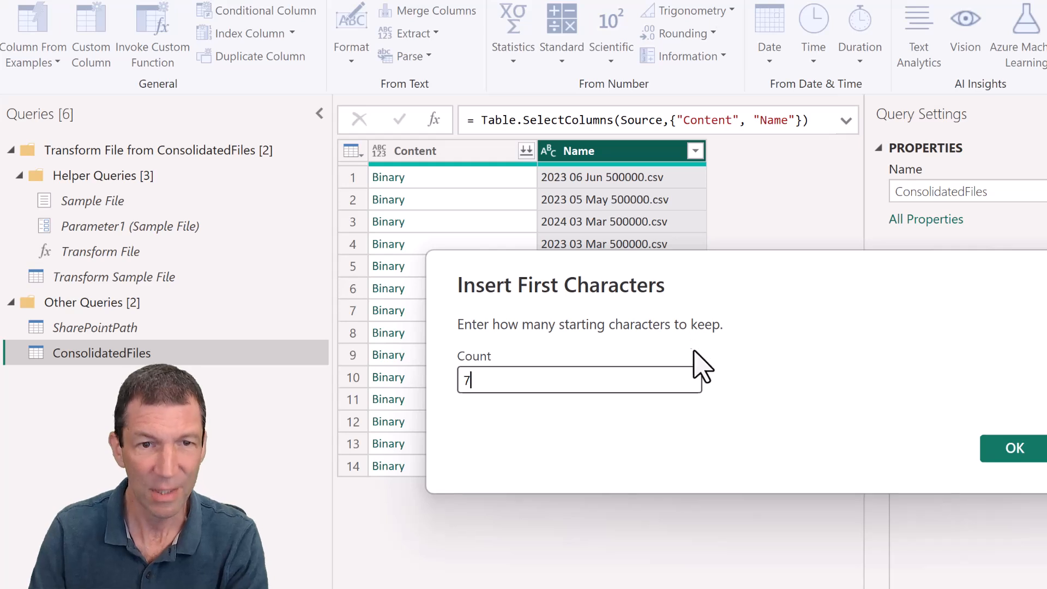
{"action": "left_click", "coordinate": [999, 450]}
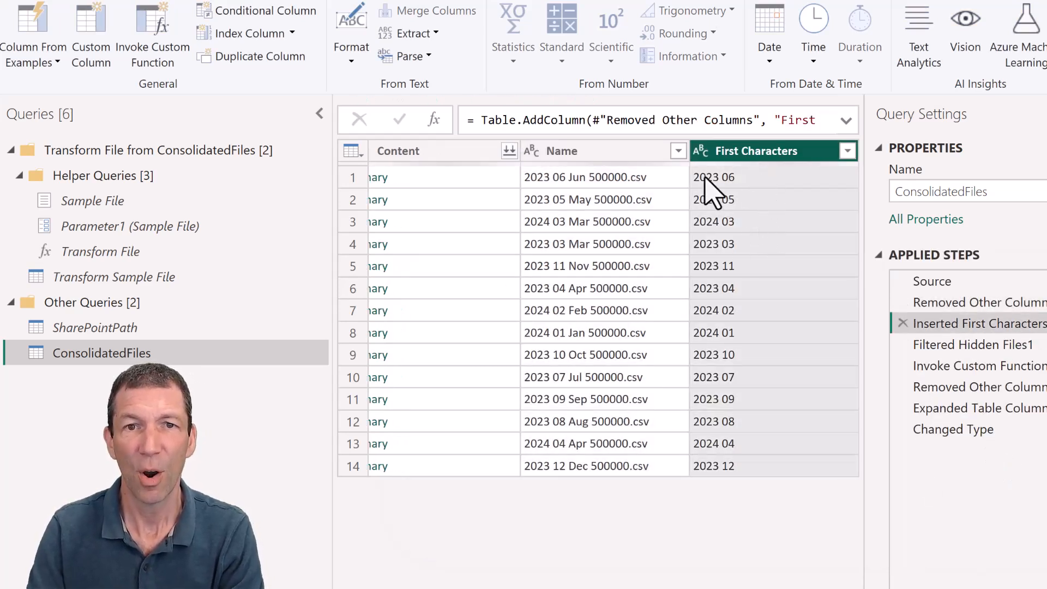
- Change the data type of the First Characters column to Date/Time as an inserted intermediate step
{"action": "left_click", "coordinate": [701, 151]}
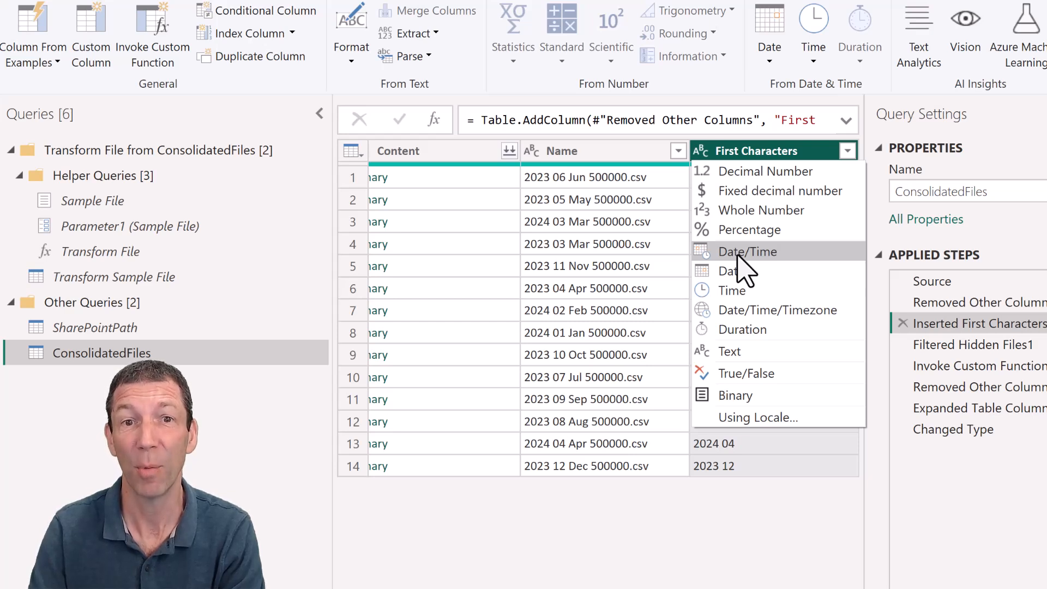
{"action": "key", "text": "Escape"}
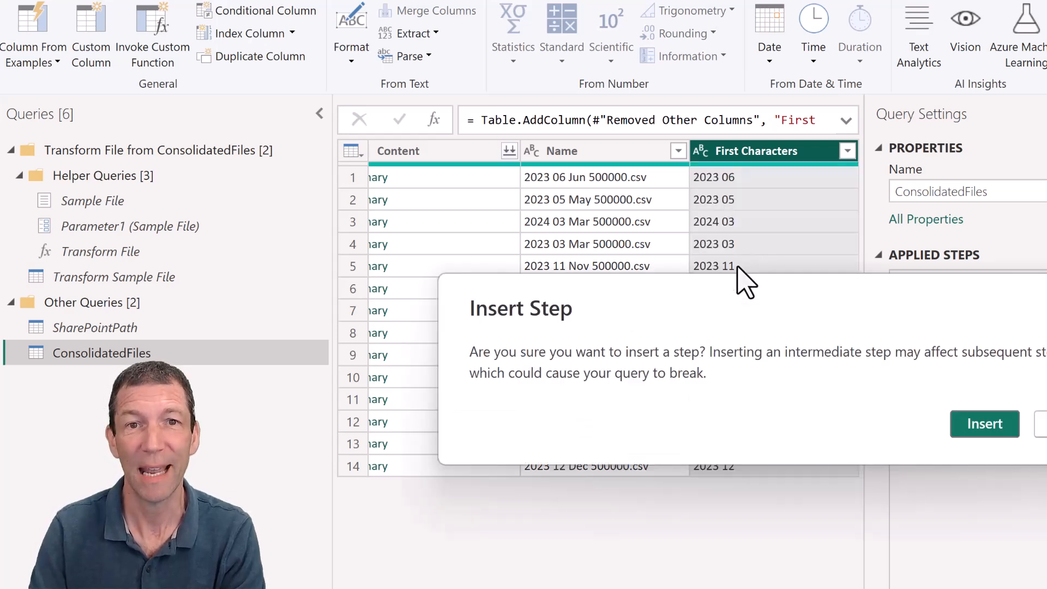
{"action": "left_click", "coordinate": [1009, 424]}
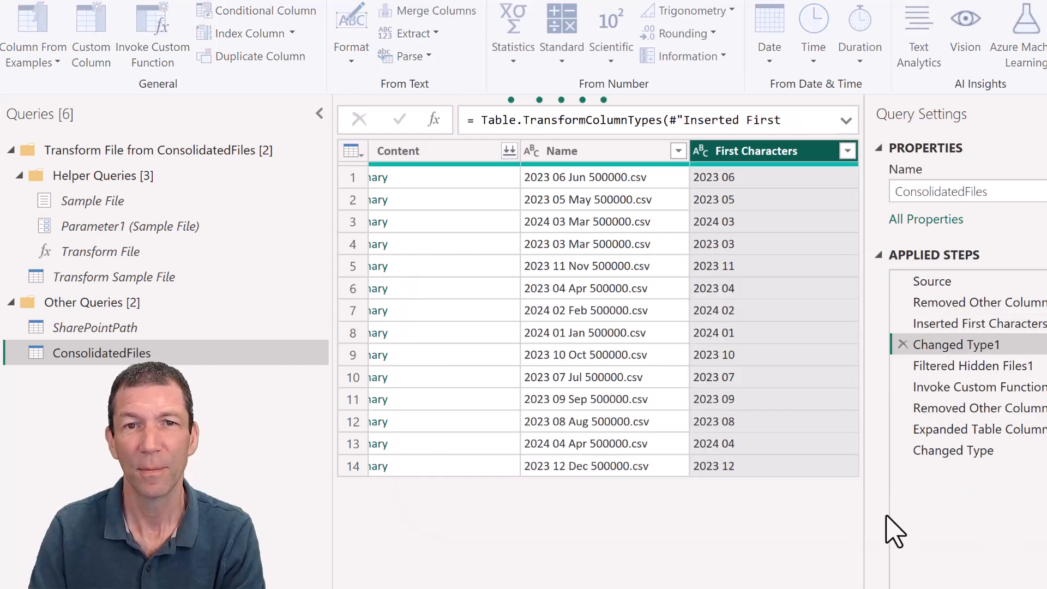
- Rename the First Characters column to "Date for incremental refresh"
{"action": "double_click", "coordinate": [770, 153]}
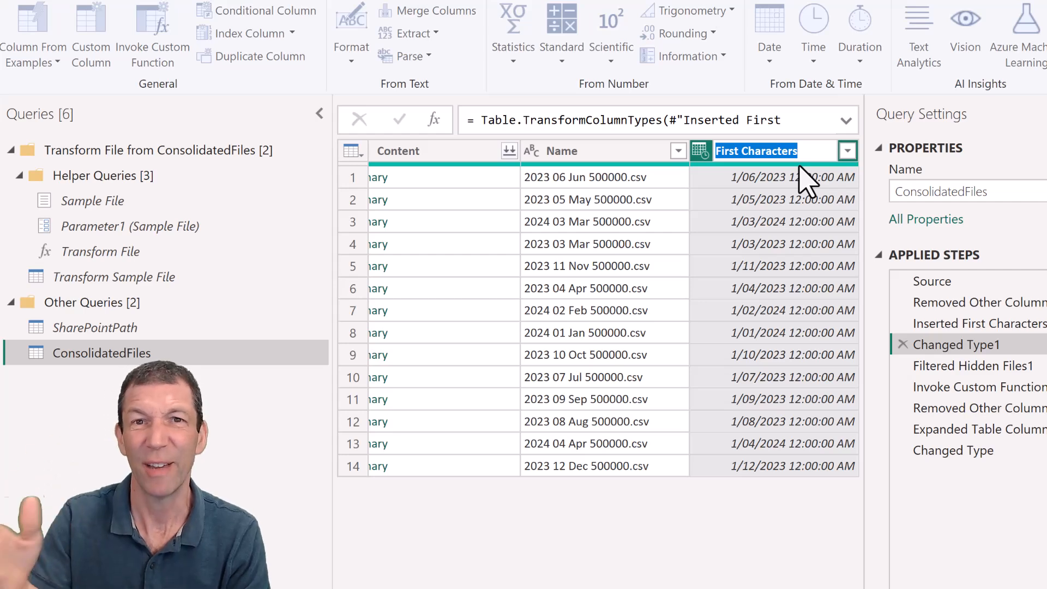
{"action": "type", "text": "Date for invremental refresh"}
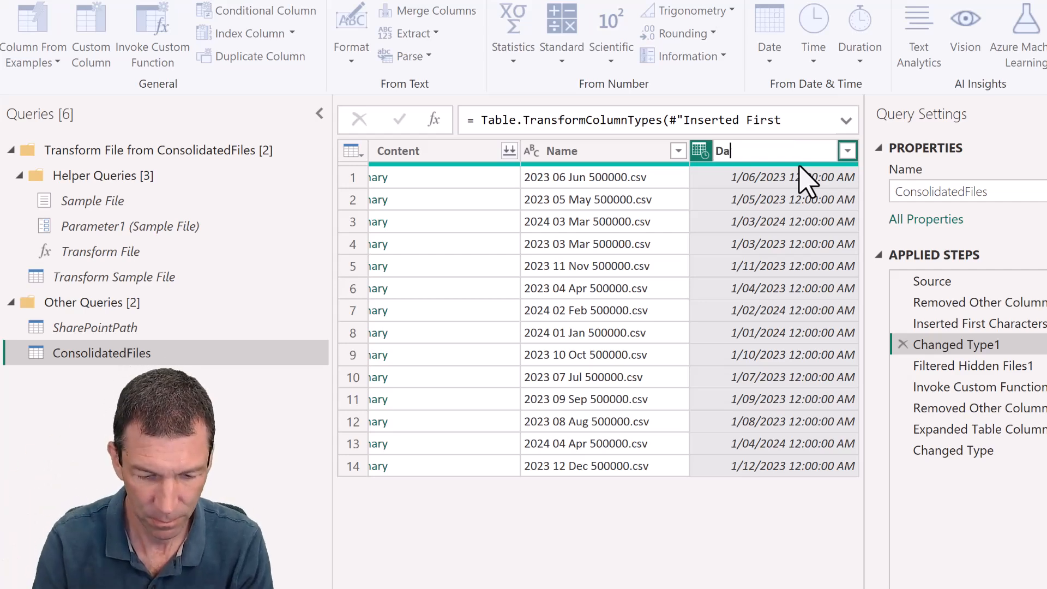
{"action": "key", "text": "Return"}
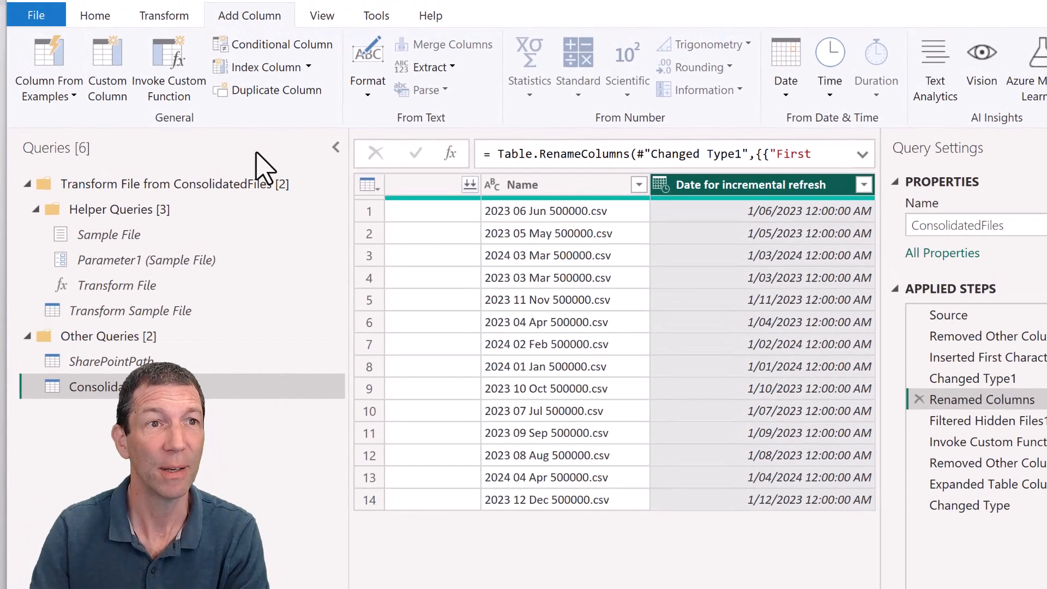
- Create a new parameter named RangeStart with type Date/Time and current value 01/01/2020
{"action": "left_click", "coordinate": [92, 17]}
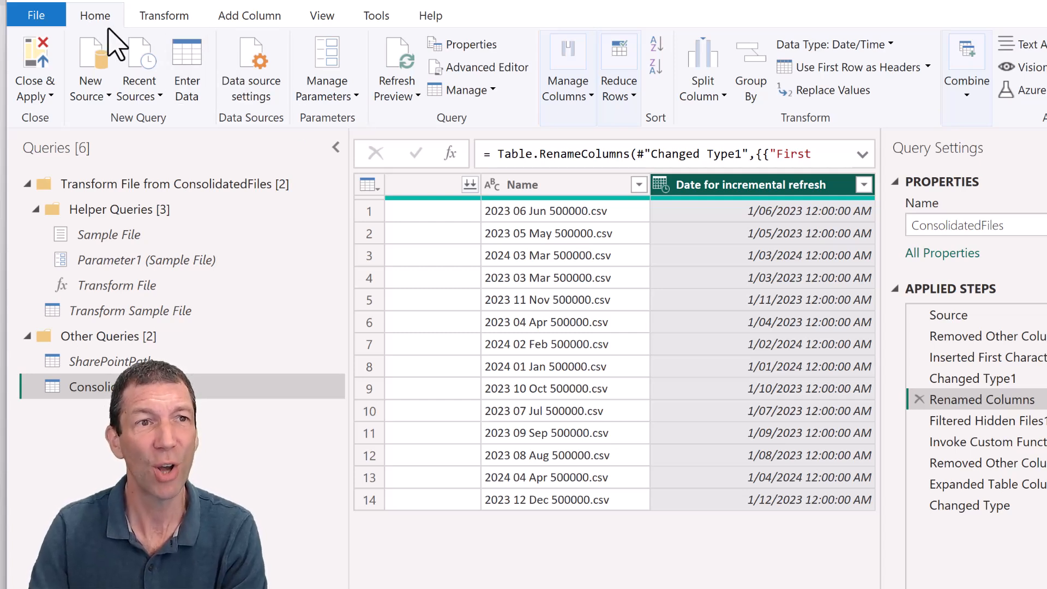
{"action": "left_click", "coordinate": [330, 100]}
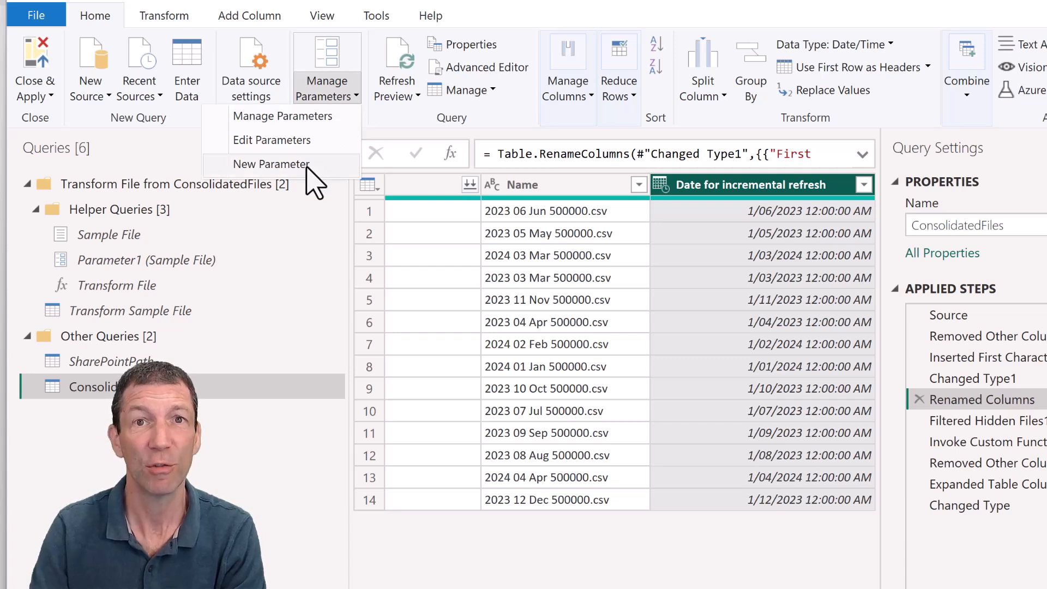
{"action": "left_click", "coordinate": [307, 168]}
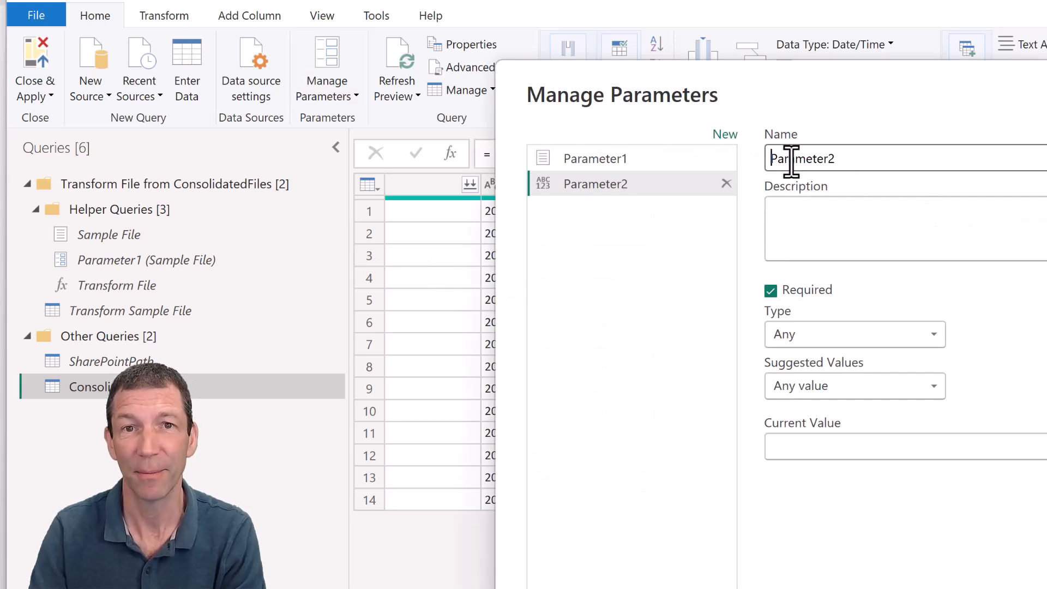
{"action": "double_click", "coordinate": [805, 154]}
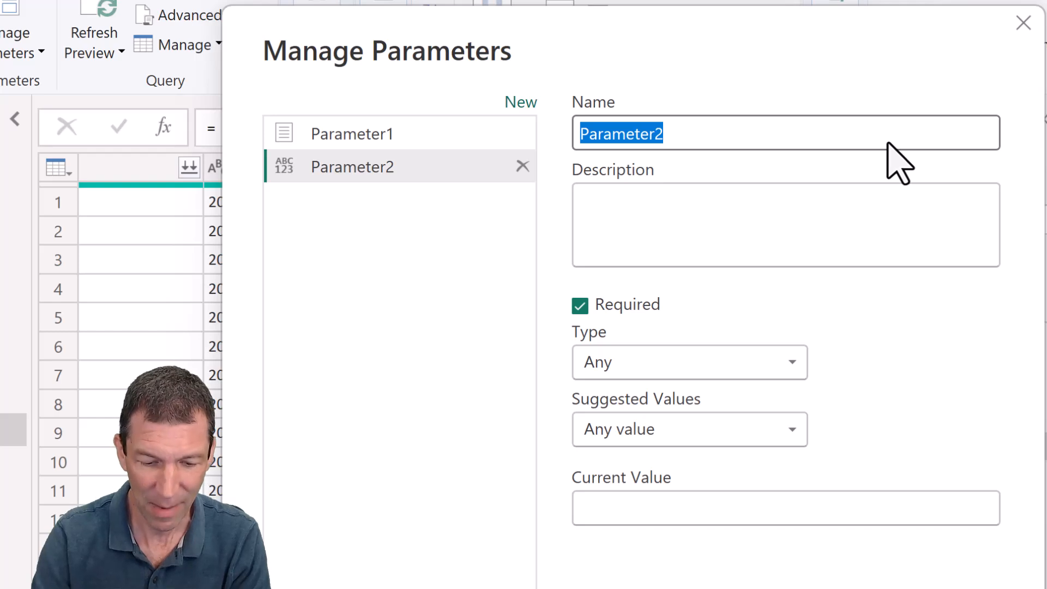
{"action": "type", "text": "RangeStart"}
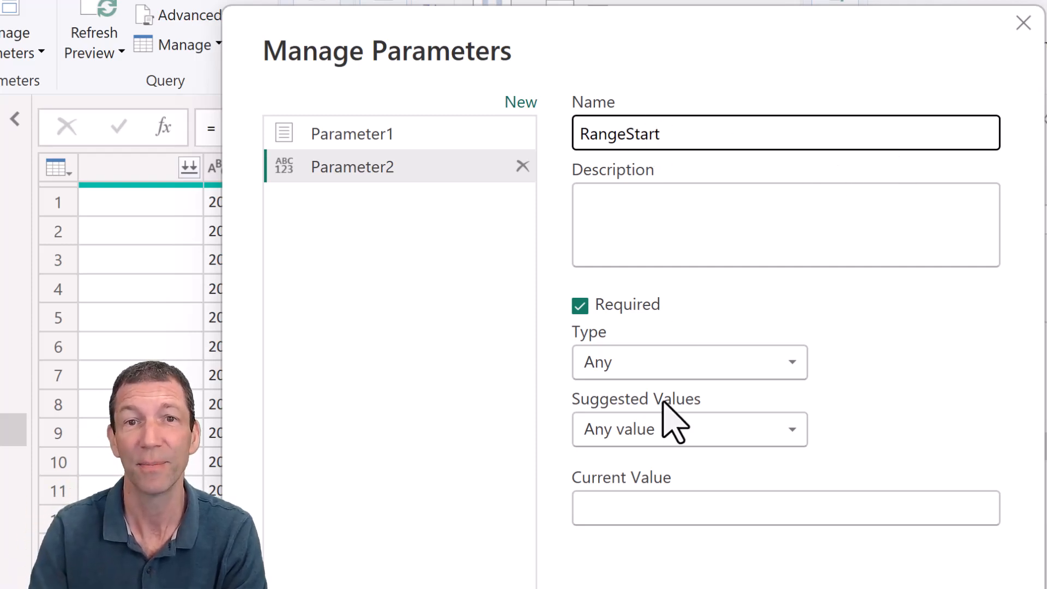
{"action": "left_click", "coordinate": [673, 371]}
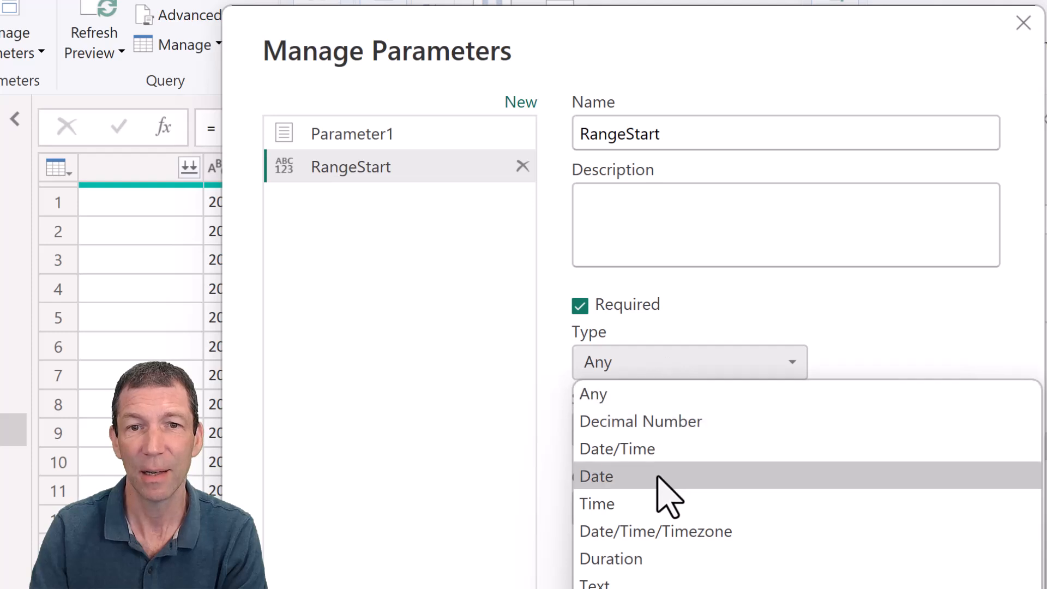
{"action": "left_click", "coordinate": [666, 456]}
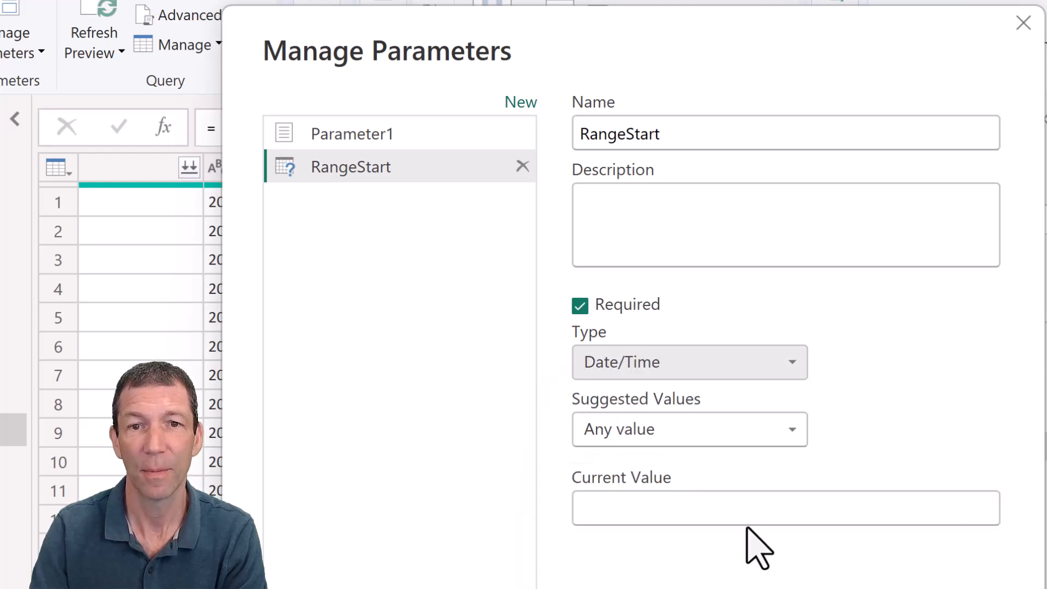
{"action": "left_click", "coordinate": [703, 506]}
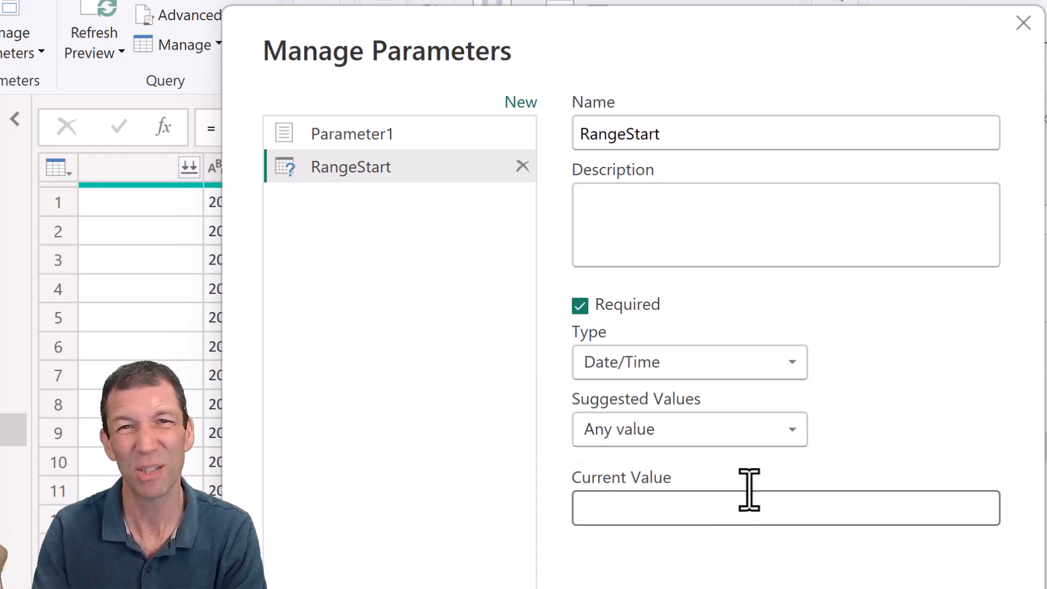
{"action": "type", "text": "01/01/2020"}
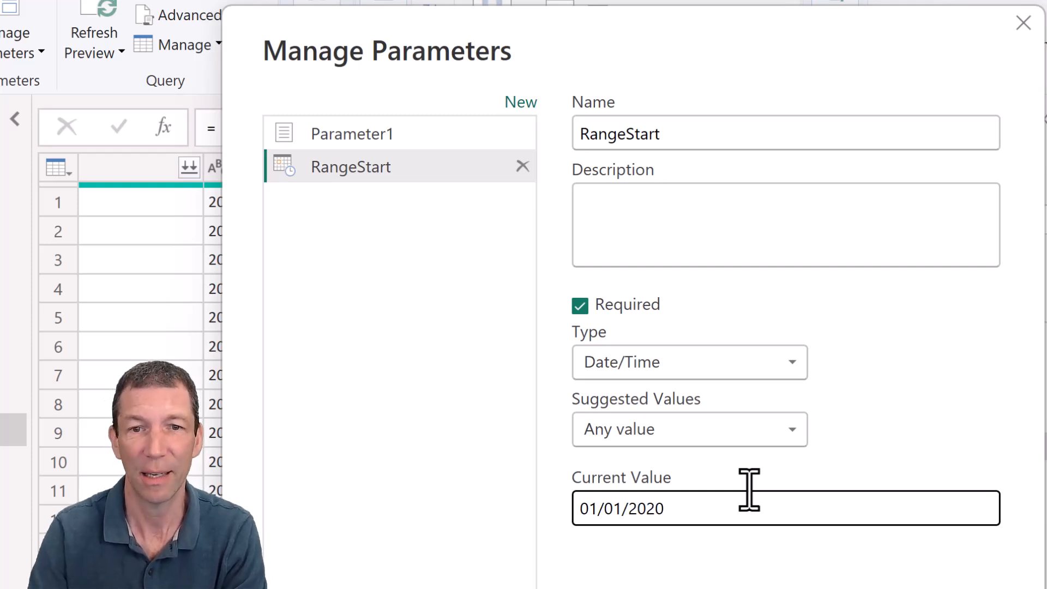
- Create a second parameter named RangeEnd with type Date/Time and current value 30/04/2020, and save the parameters
{"action": "left_click", "coordinate": [518, 103]}
{"action": "double_click", "coordinate": [647, 131]}
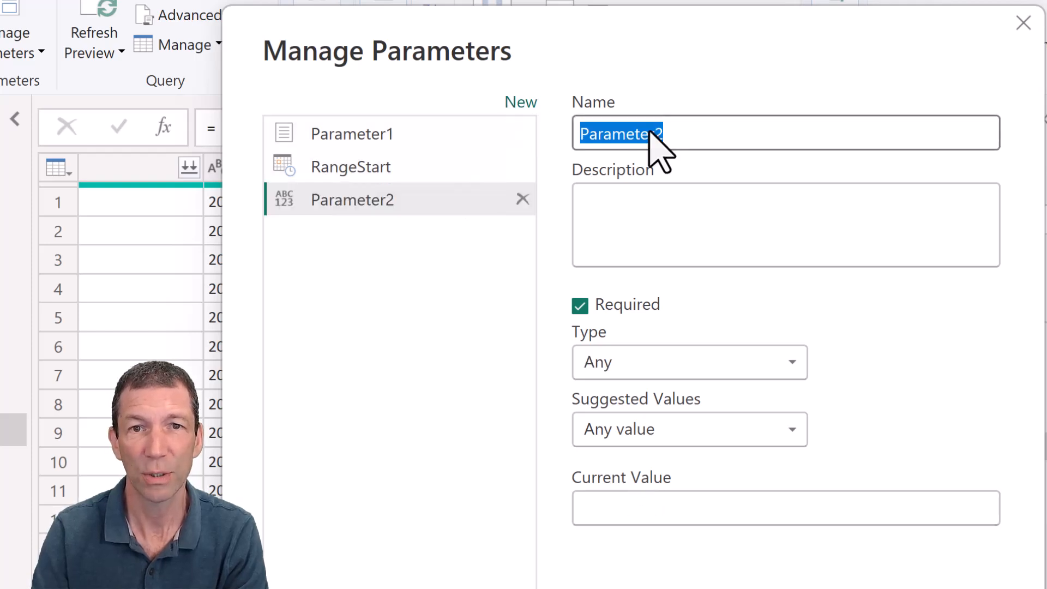
{"action": "type", "text": "RangeEnd"}
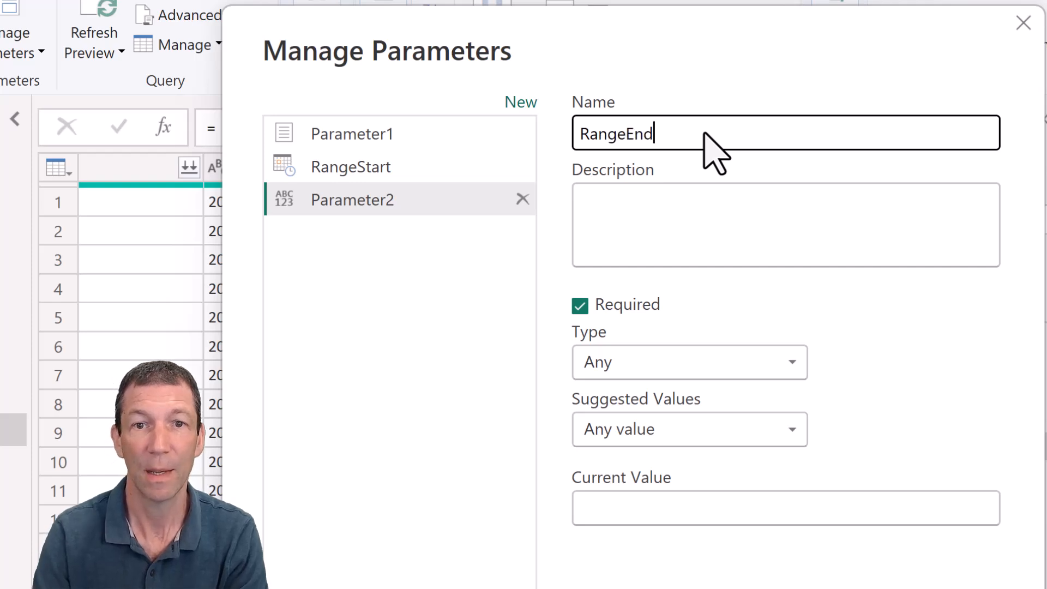
{"action": "left_click", "coordinate": [662, 370]}
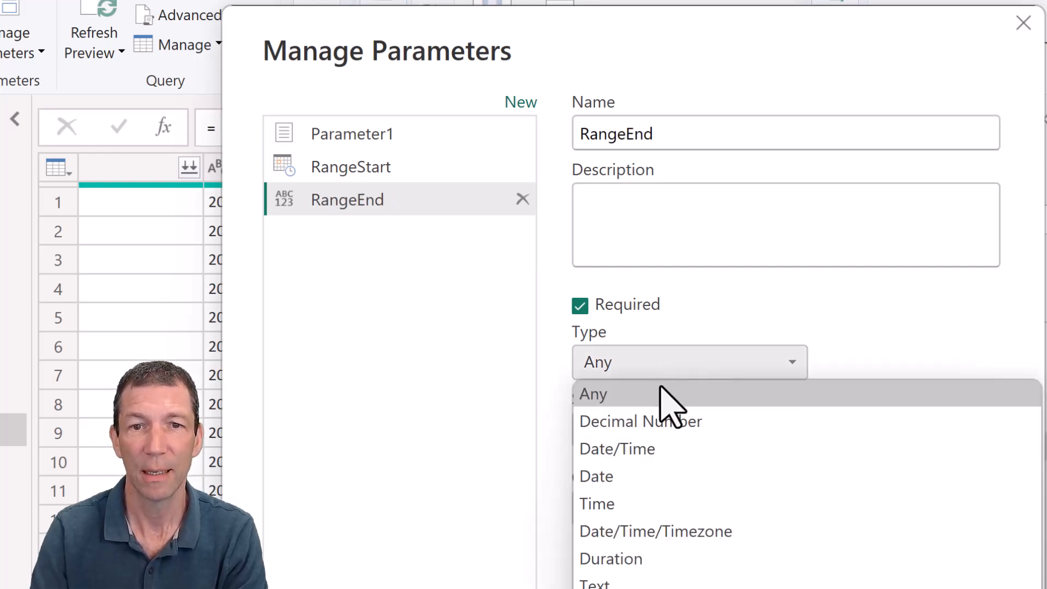
{"action": "left_click", "coordinate": [657, 446]}
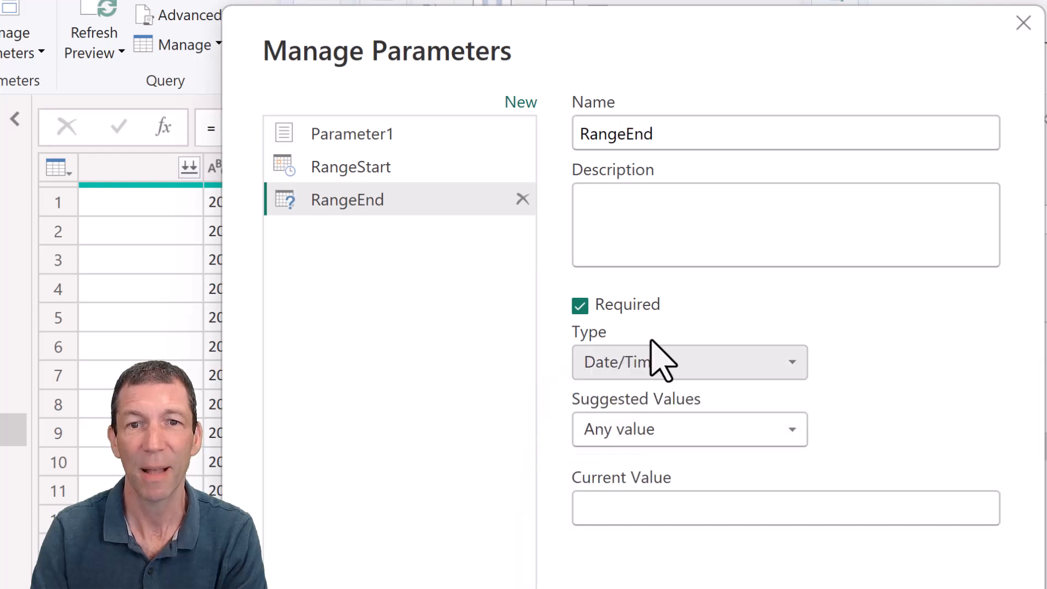
{"action": "left_click", "coordinate": [660, 509]}
{"action": "type", "text": "30"}
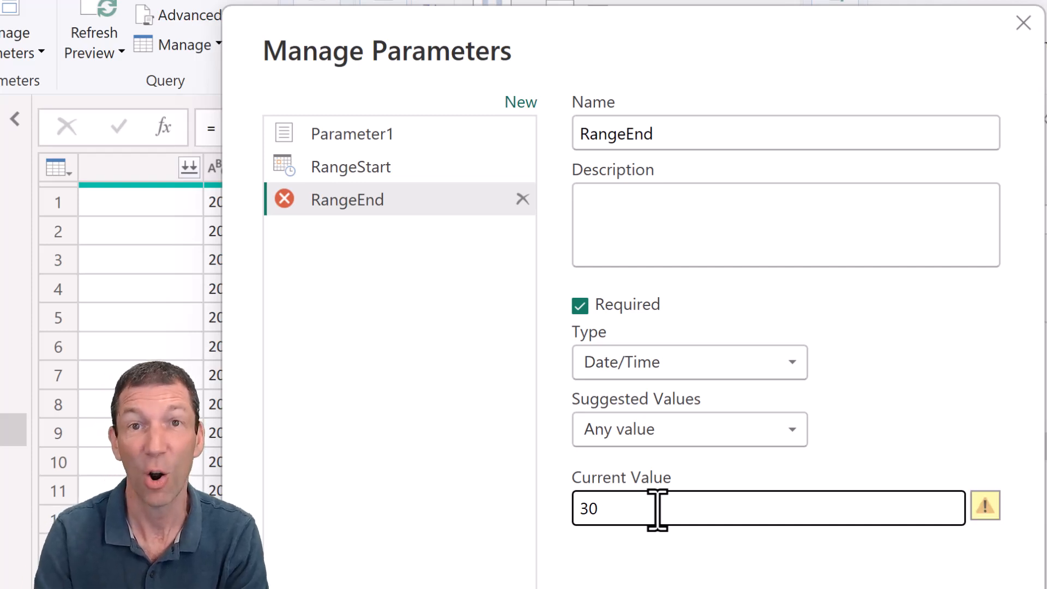
{"action": "type", "text": "/04/2020"}
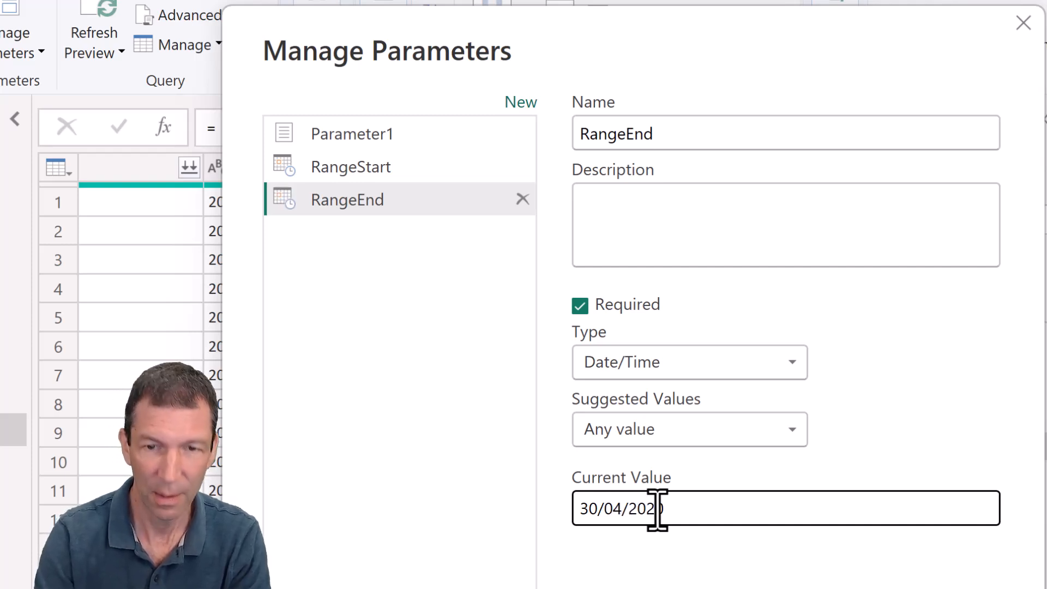
{"action": "key", "text": "Return"}
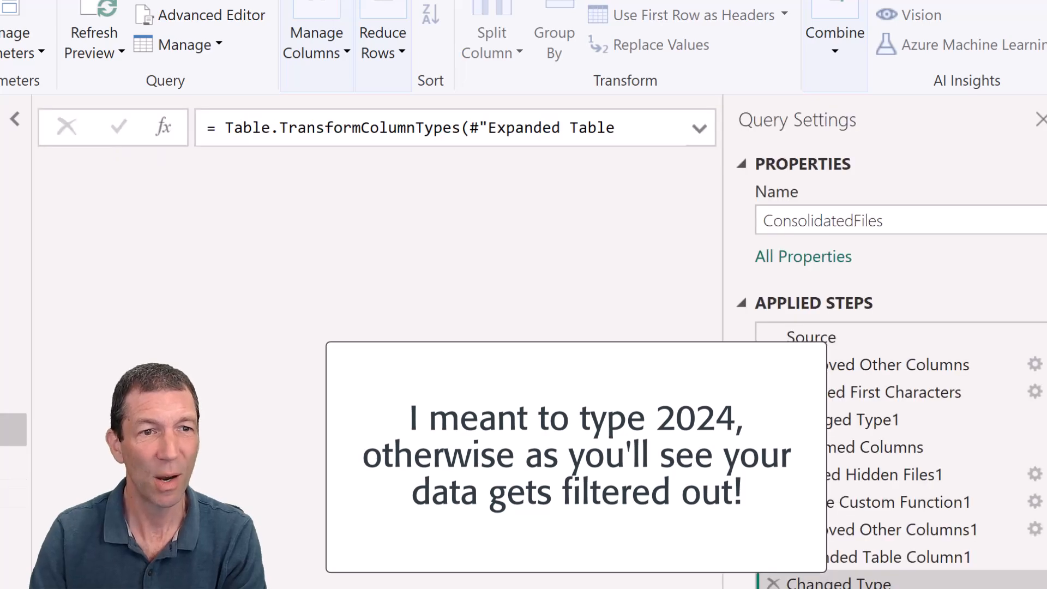
- Rename the Inserted First Characters step of ConsolidatedFiles to "Create DateTime for Incremental REfresh"
{"action": "left_click", "coordinate": [927, 401]}
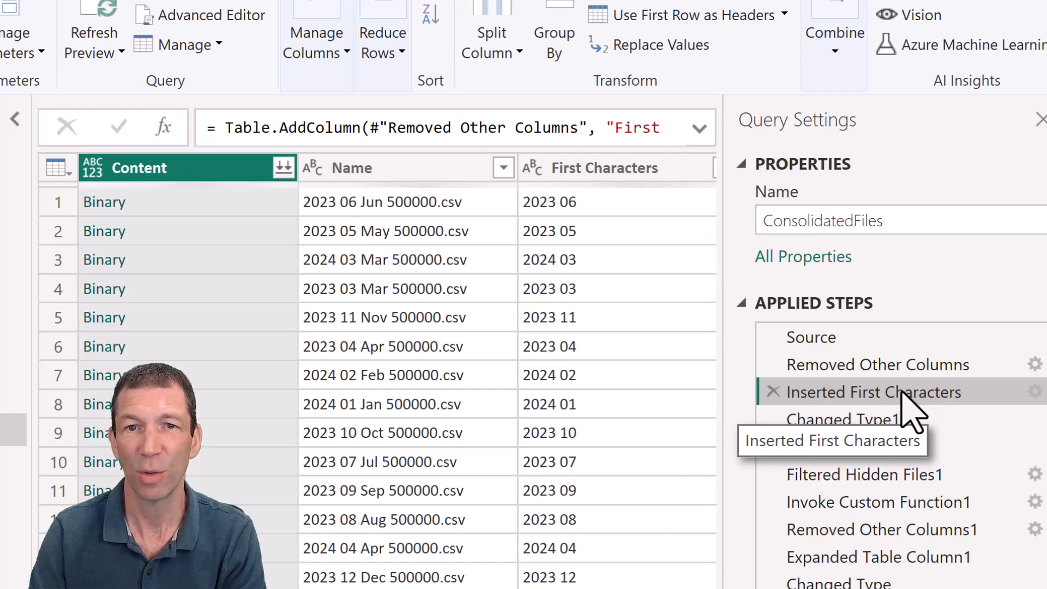
{"action": "key", "text": "F2"}
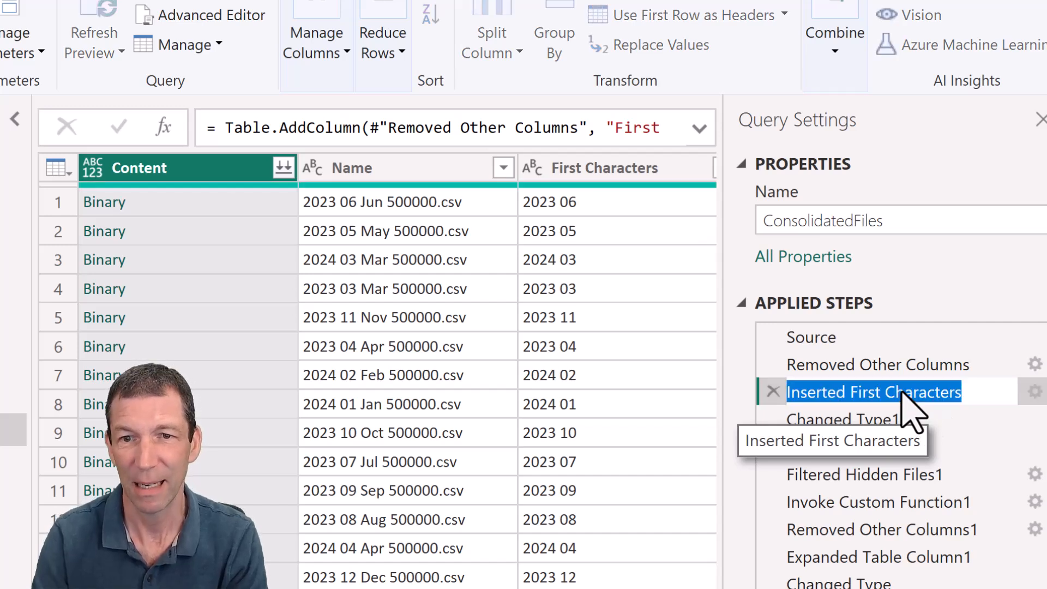
{"action": "type", "text": "Create DateTime"}
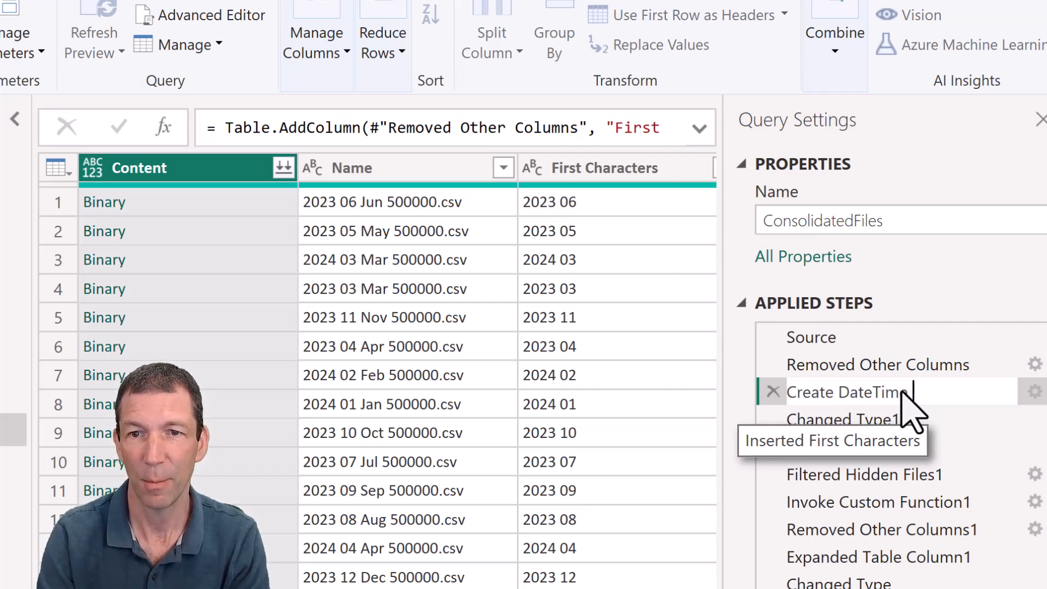
{"action": "type", "text": "for Increment"}
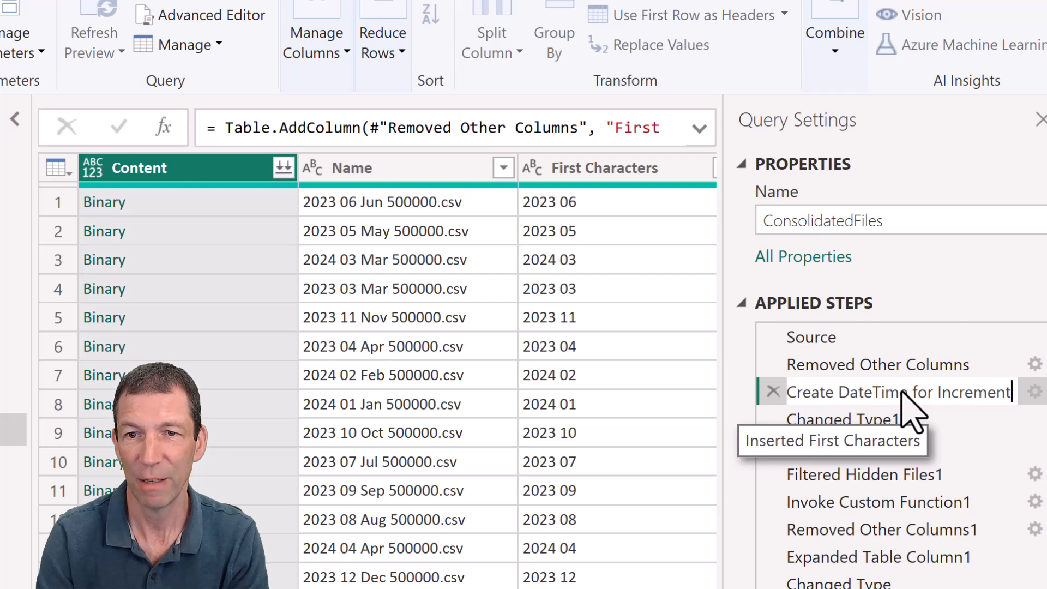
{"action": "type", "text": "al REfresh"}
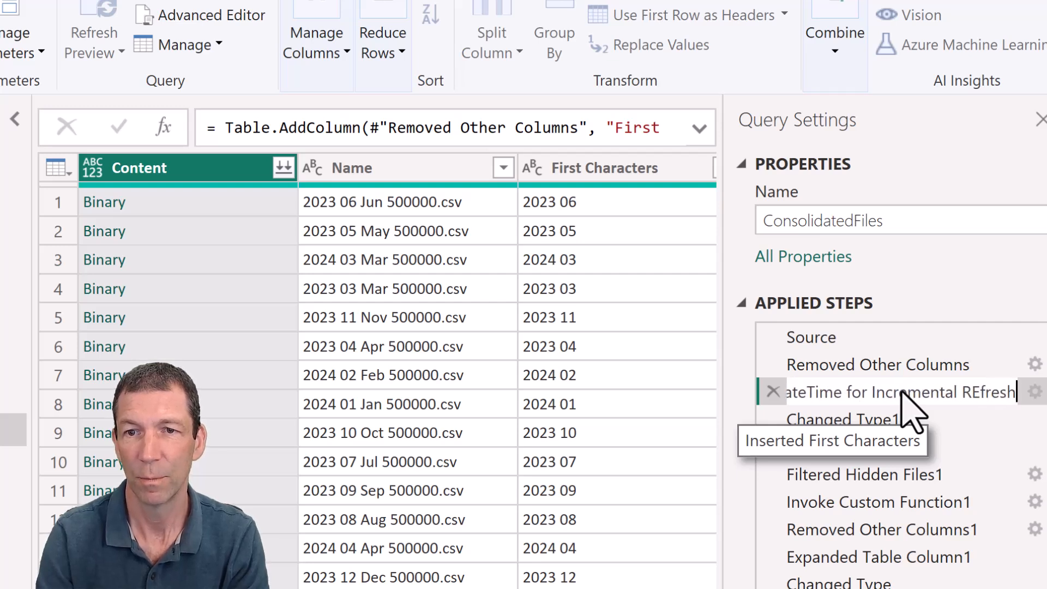
{"action": "key", "text": "Return"}
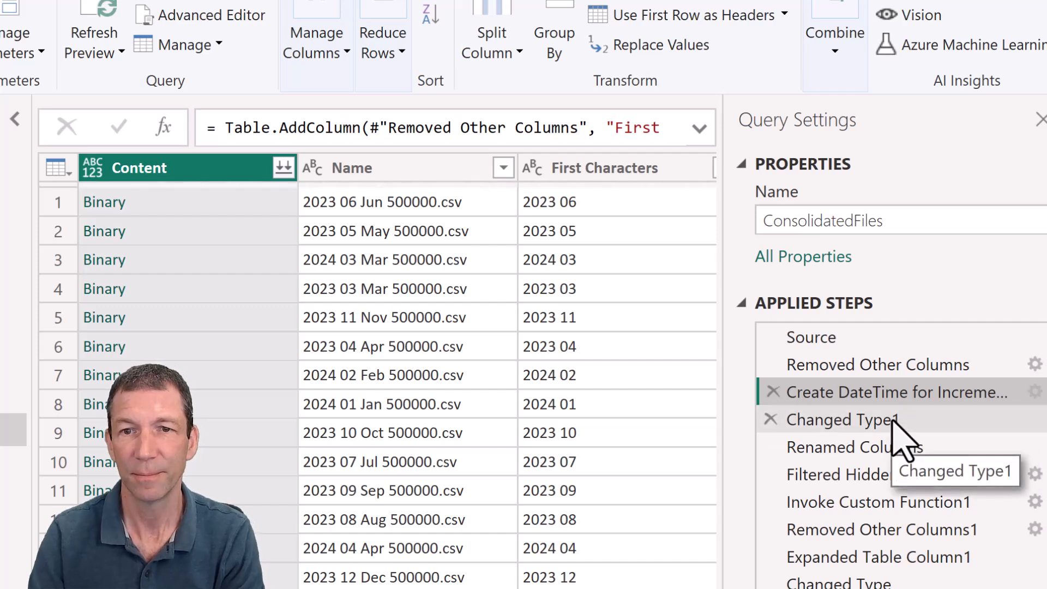
- After the Renamed Columns step, start a filter on "Date for incremental refresh" with the condition is after or equal to the RangeStart parameter
{"action": "left_click", "coordinate": [875, 449]}
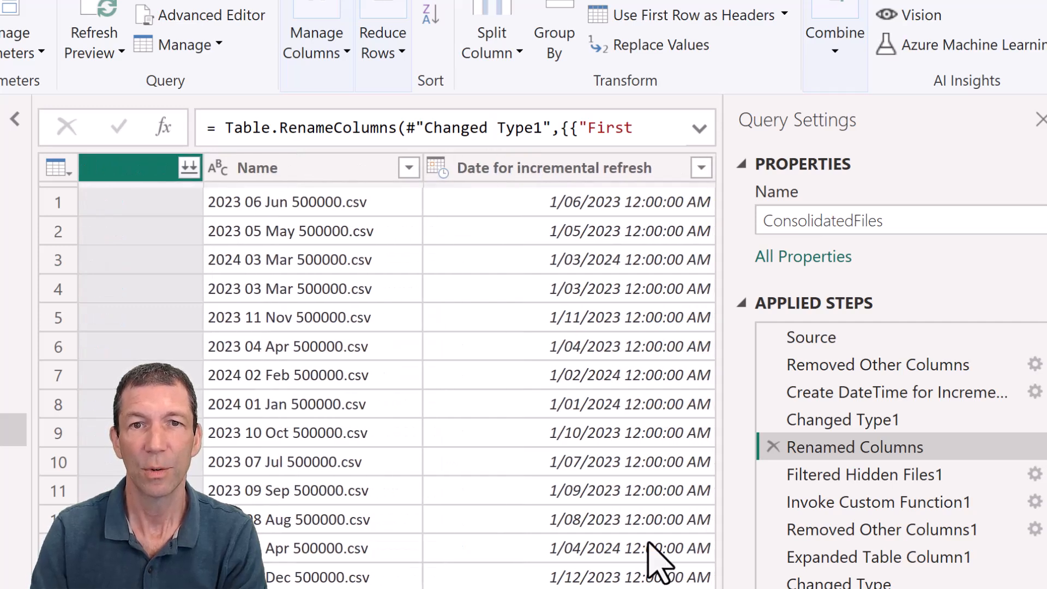
{"action": "left_click", "coordinate": [699, 168]}
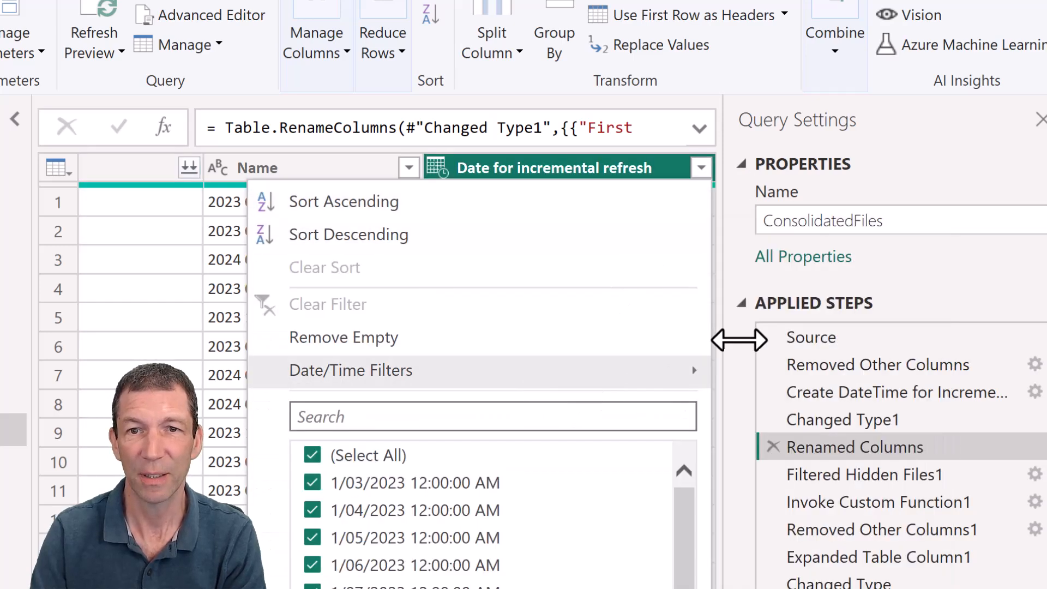
{"action": "mouse_move", "coordinate": [699, 384]}
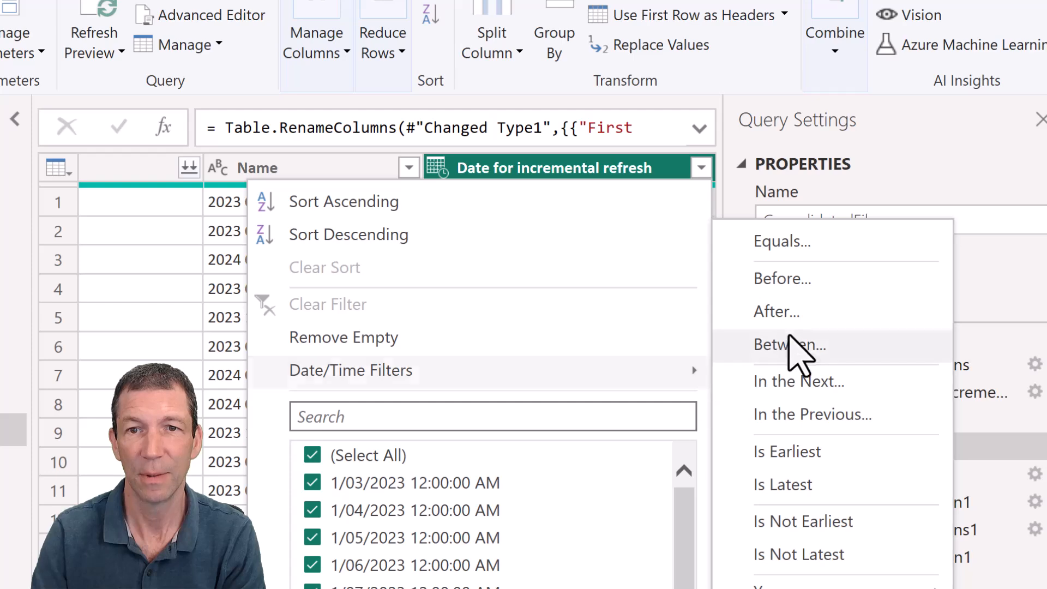
{"action": "left_click", "coordinate": [794, 317]}
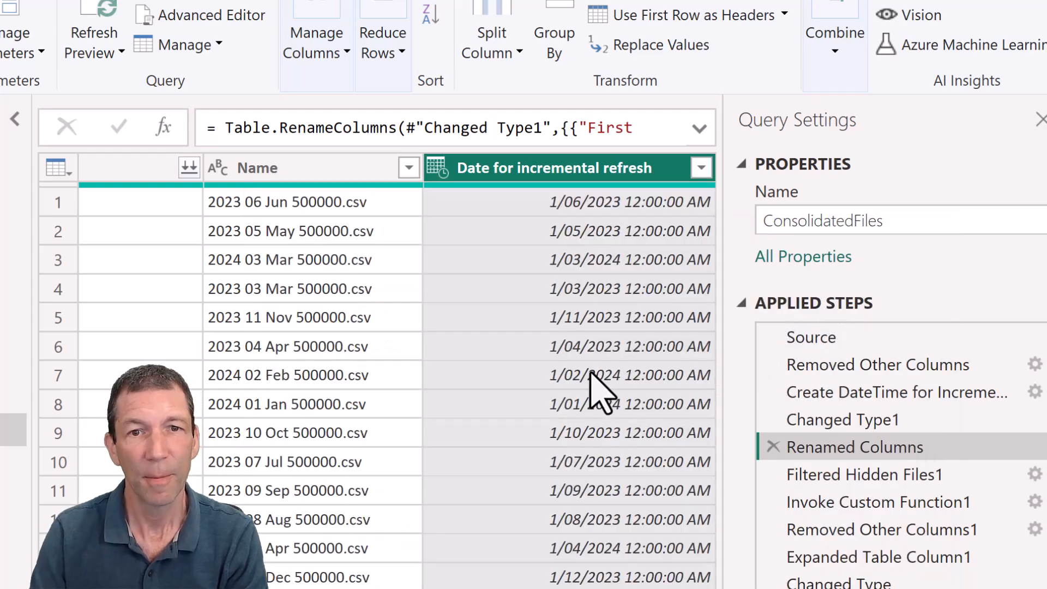
{"action": "left_click", "coordinate": [889, 528]}
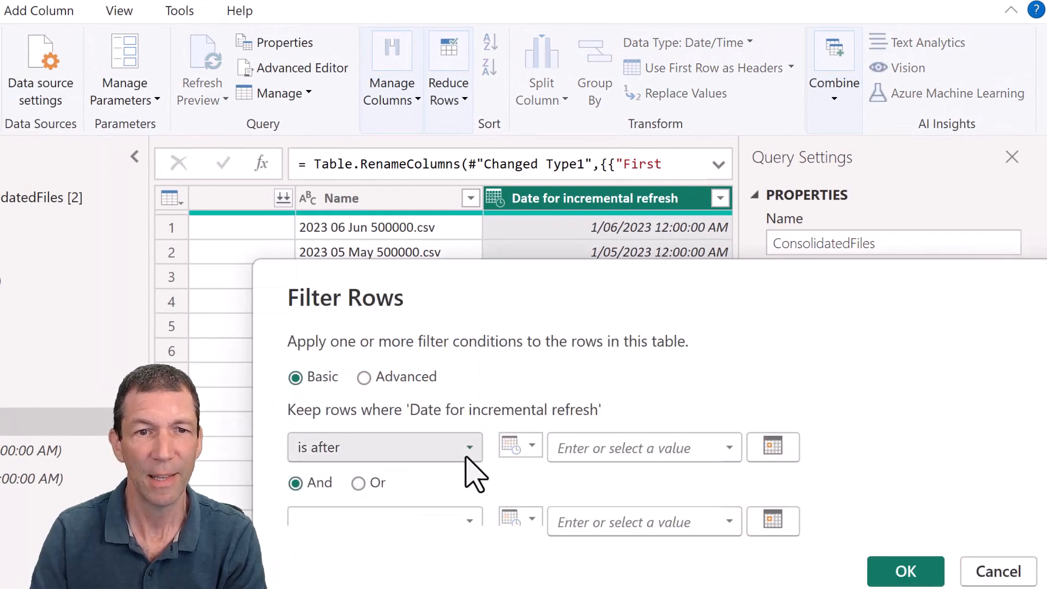
{"action": "left_click", "coordinate": [467, 456]}
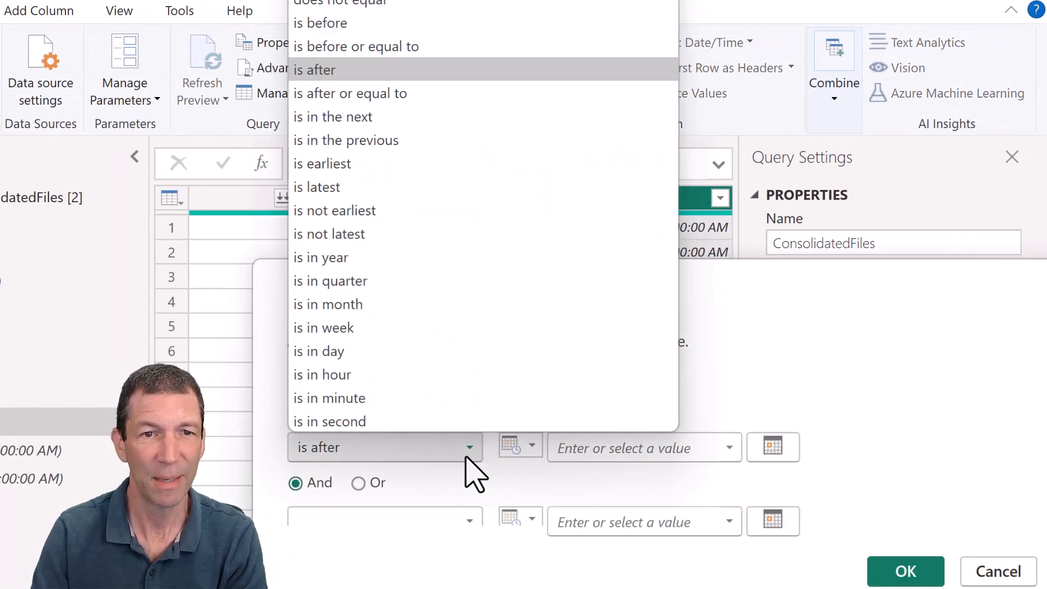
{"action": "left_click", "coordinate": [374, 93]}
{"action": "left_click", "coordinate": [527, 449]}
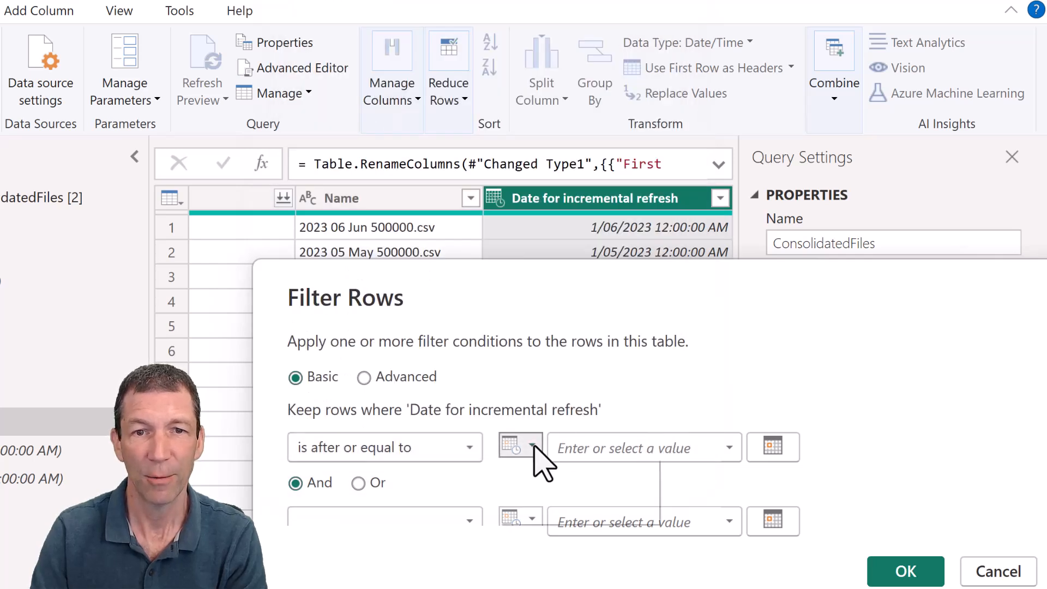
{"action": "left_click", "coordinate": [545, 492]}
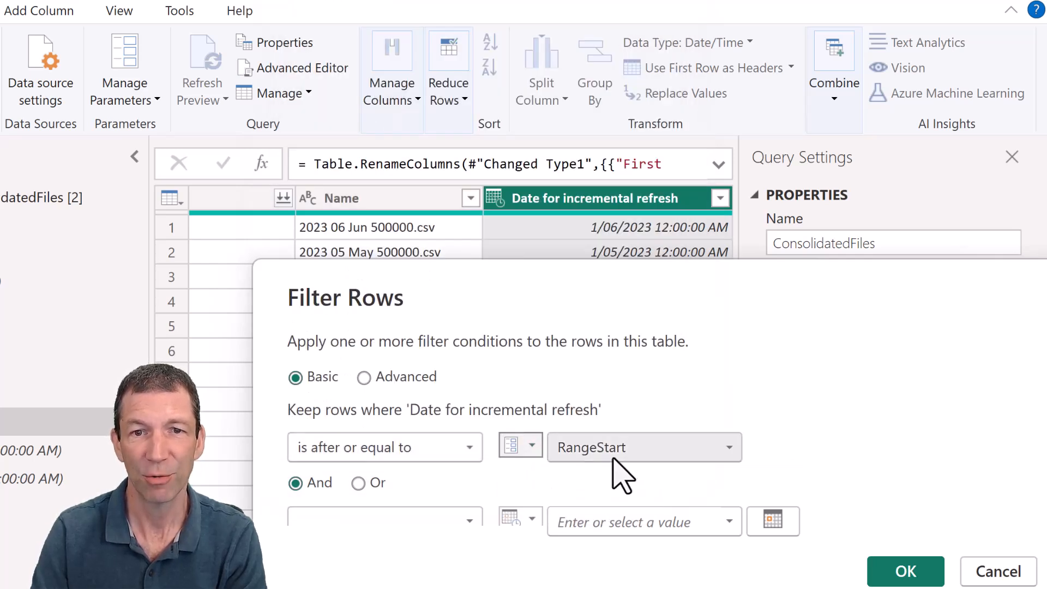
- Add a second And condition, is before the RangeEnd parameter, and apply the row filter
{"action": "left_click", "coordinate": [466, 517]}
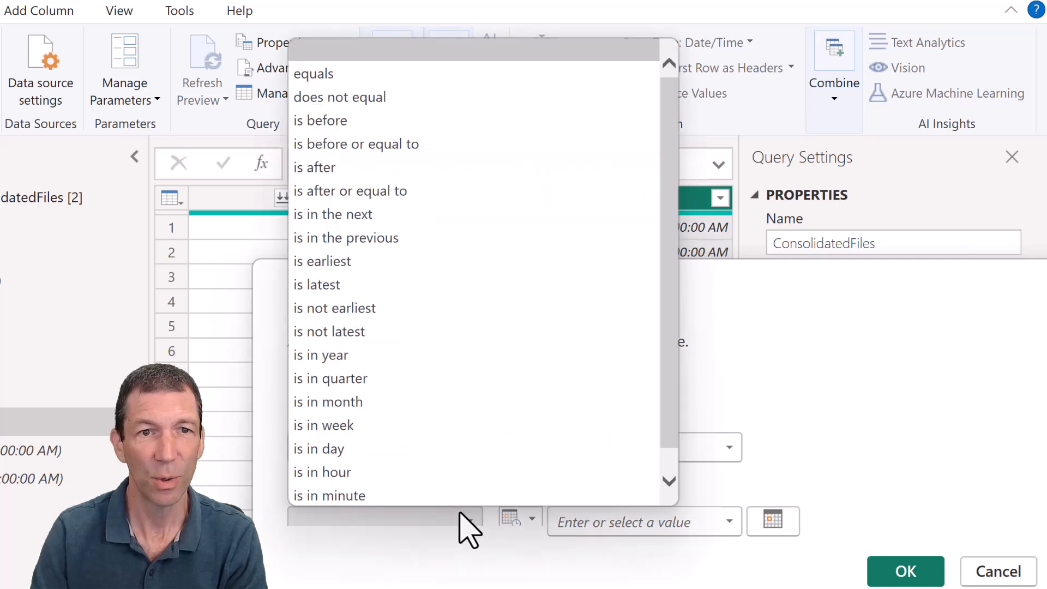
{"action": "left_click", "coordinate": [360, 121]}
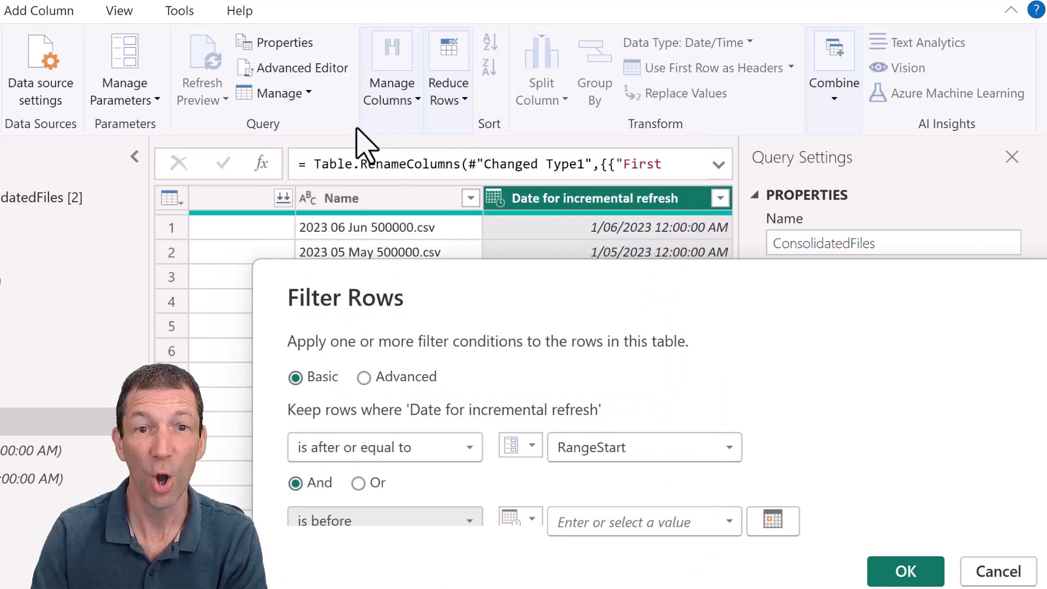
{"action": "left_click", "coordinate": [530, 517]}
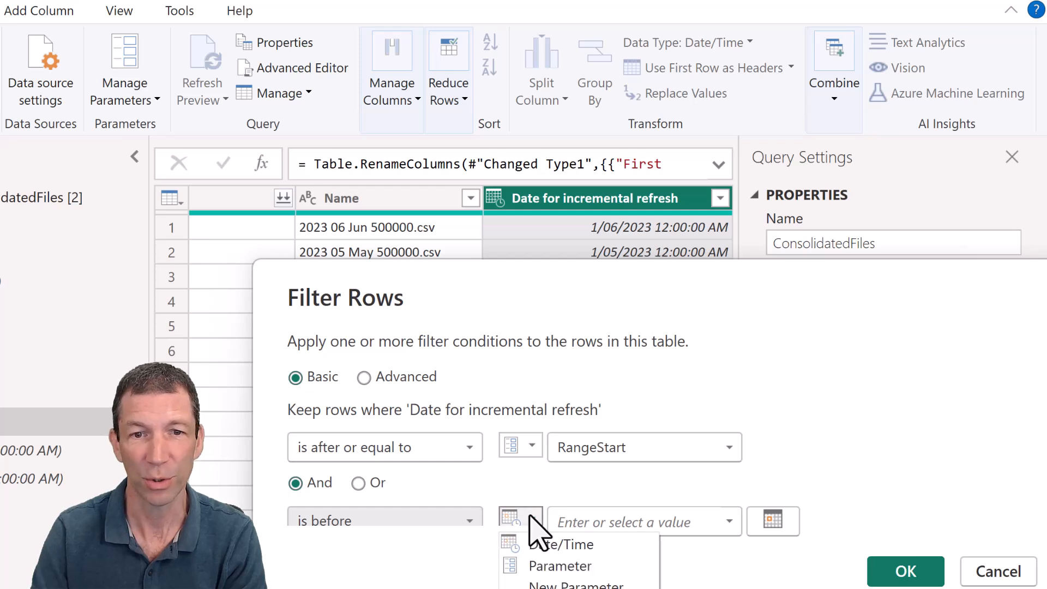
{"action": "left_click", "coordinate": [553, 567]}
{"action": "left_click", "coordinate": [589, 530]}
{"action": "left_click", "coordinate": [615, 574]}
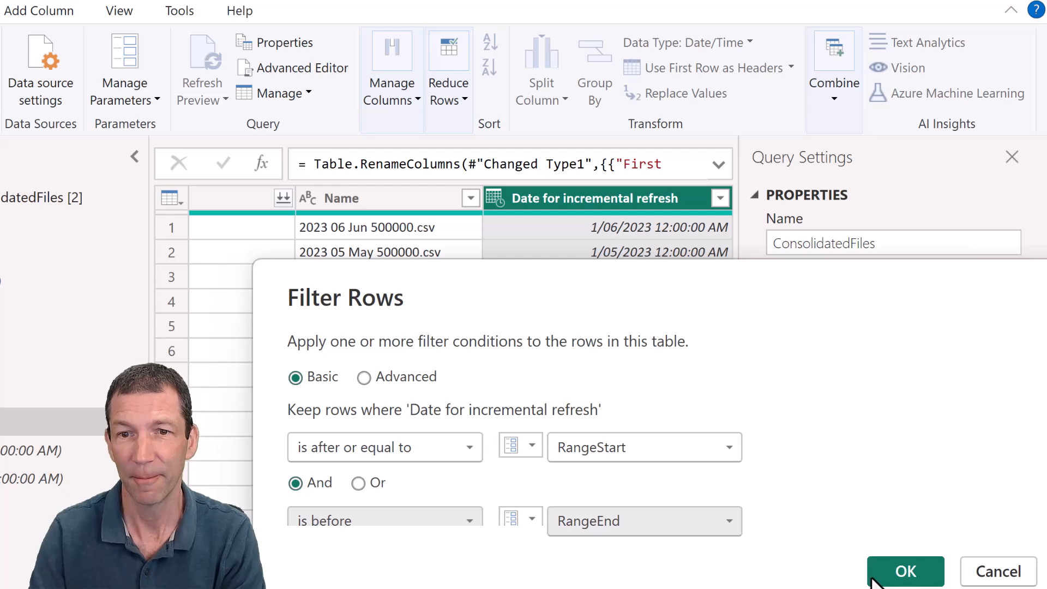
{"action": "left_click", "coordinate": [897, 568]}
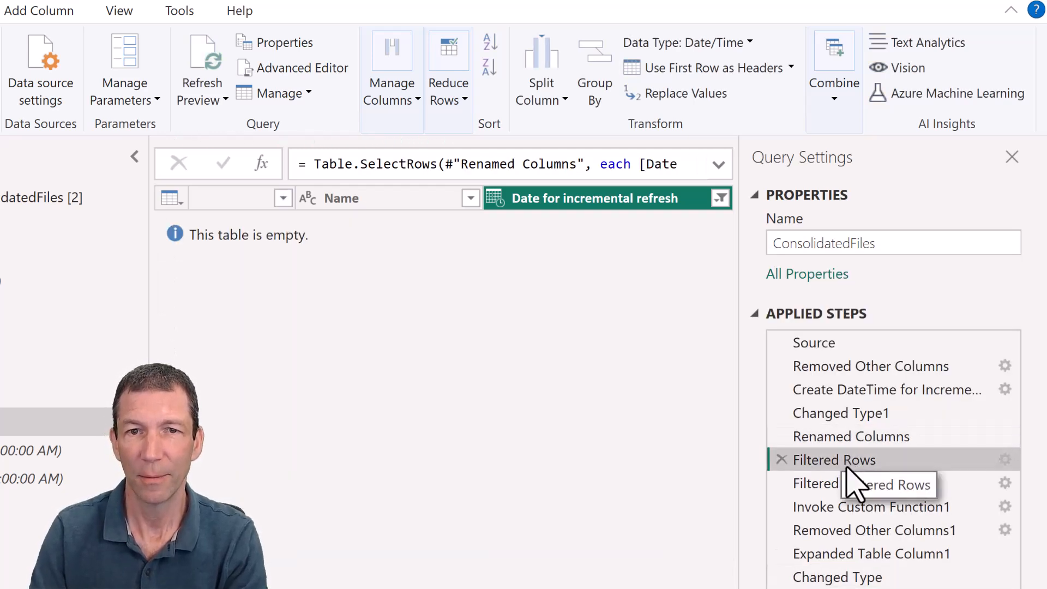
- Rename the Filtered Rows step to "Applied Incremental REfresh Parameters"
{"action": "left_click", "coordinate": [846, 468]}
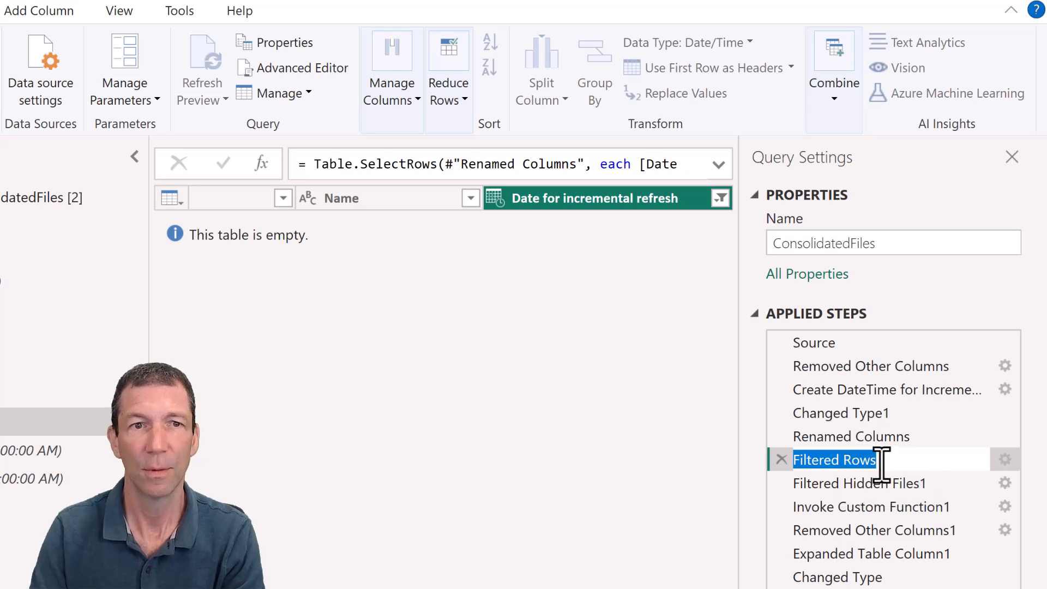
{"action": "type", "text": "Applied Incremental"}
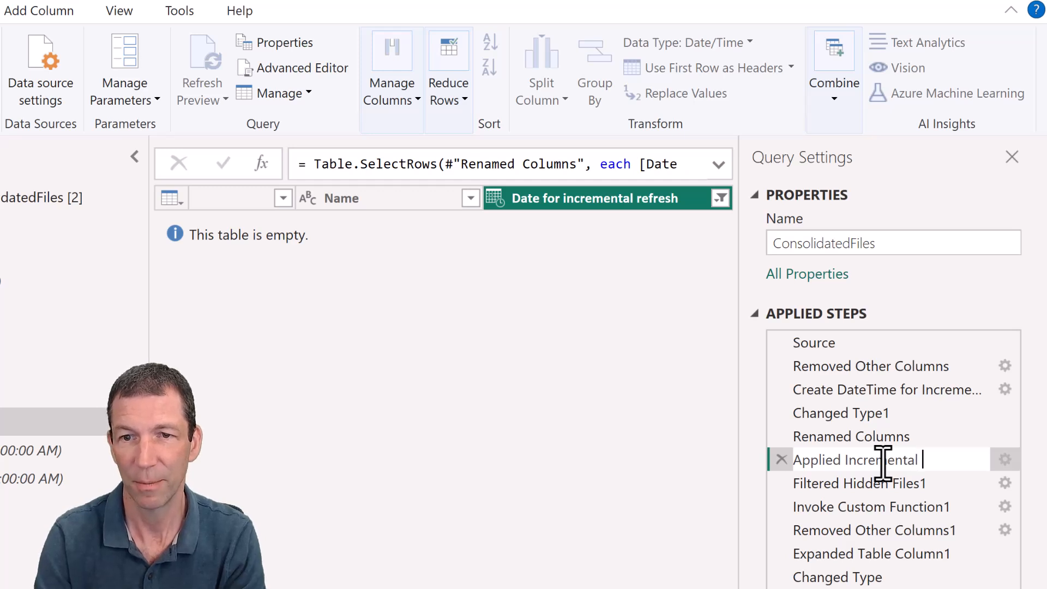
{"action": "type", "text": "Parame"}
{"action": "type", "text": "ters"}
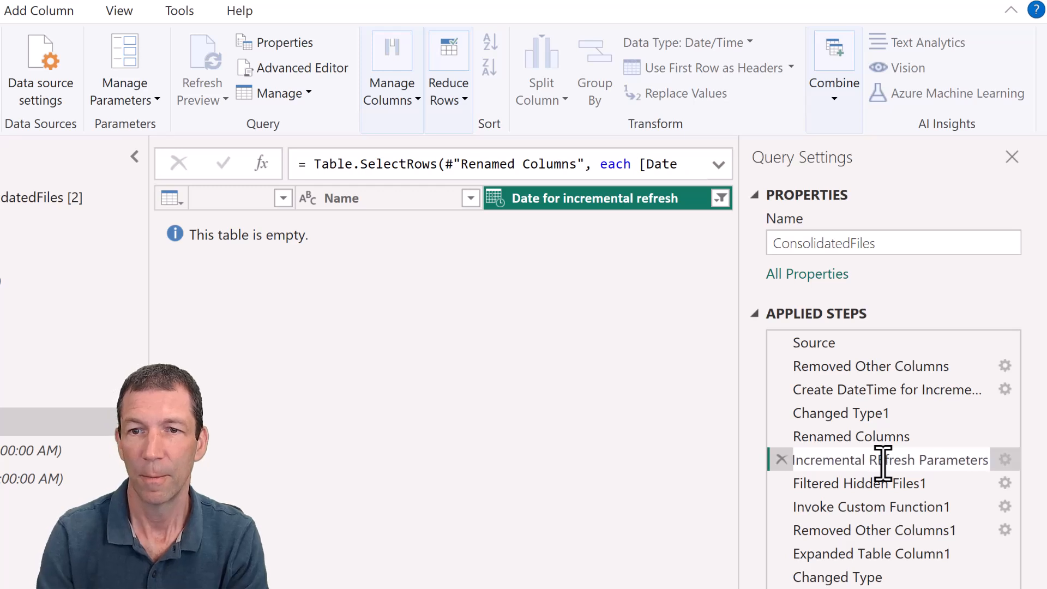
{"action": "key", "text": "Return"}
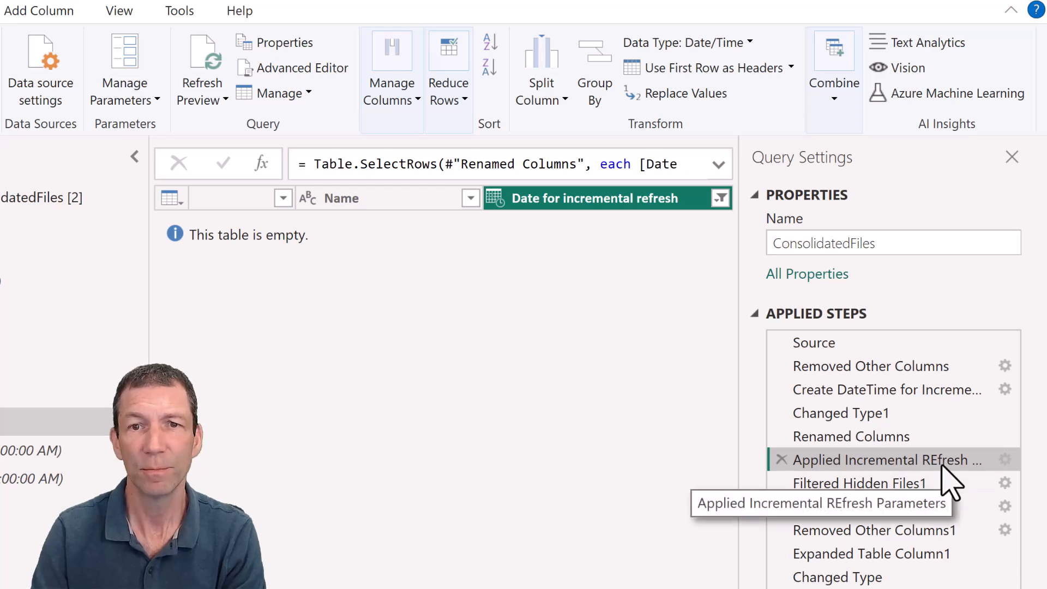
- Check the filter step's conditions without changing them, and set the RangeEnd parameter's current value to 30/04/2024 12:00:00 AM
{"action": "left_click", "coordinate": [1005, 460]}
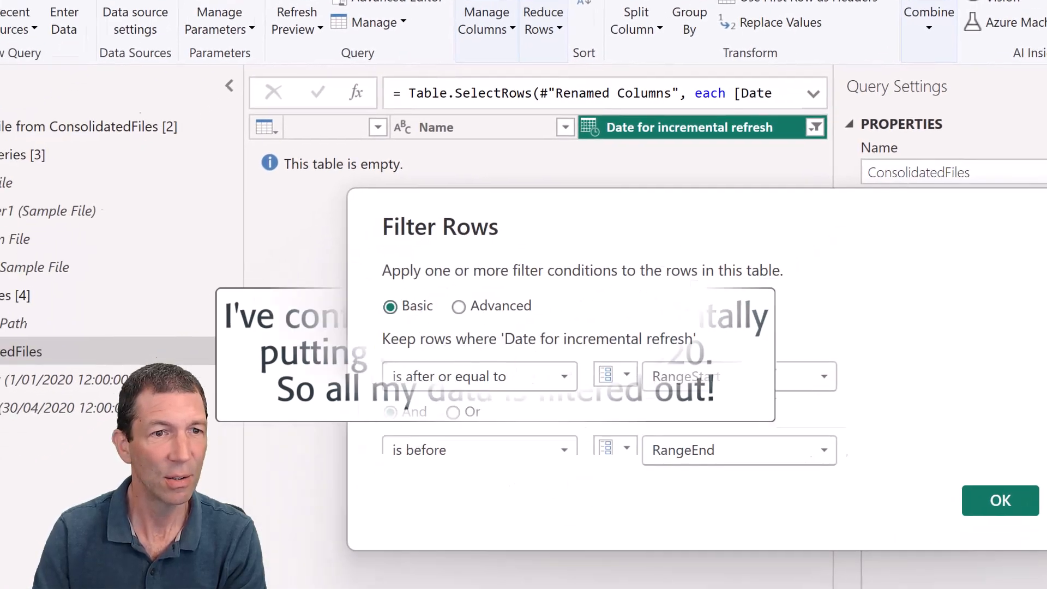
{"action": "left_click", "coordinate": [998, 571]}
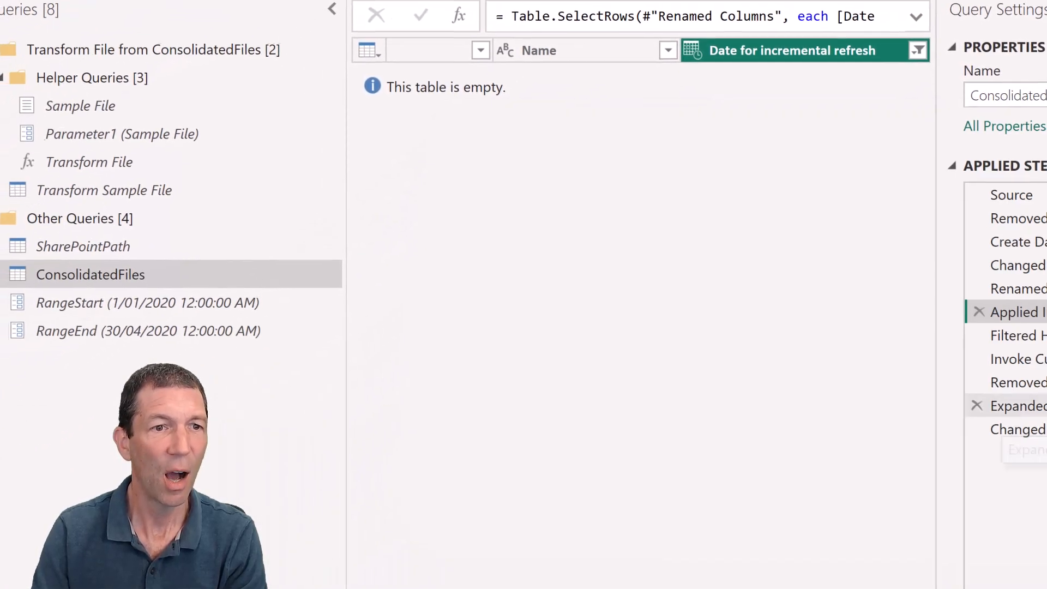
{"action": "left_click", "coordinate": [215, 329]}
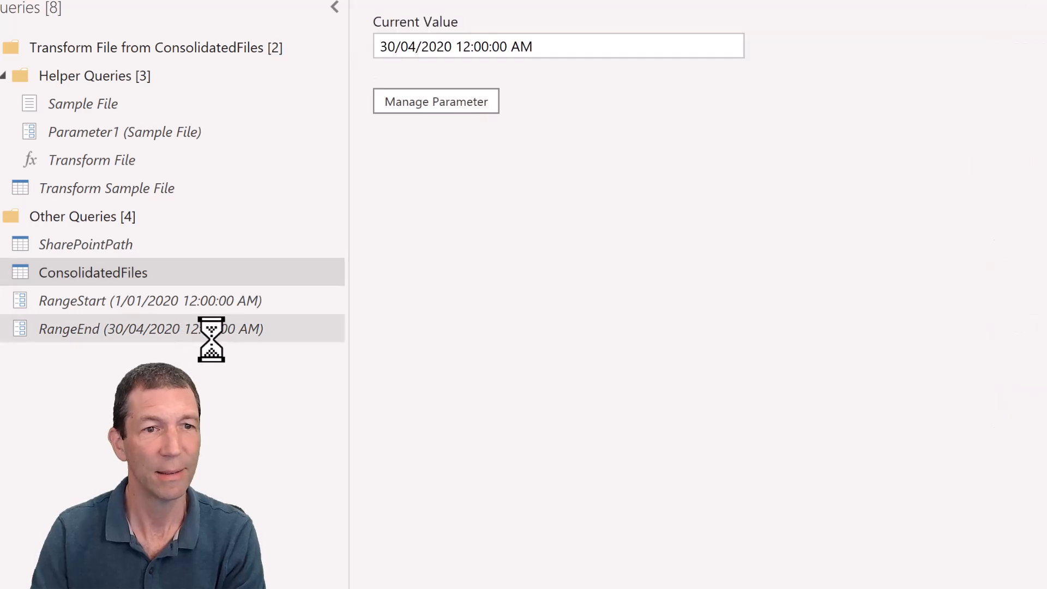
{"action": "left_click", "coordinate": [452, 47]}
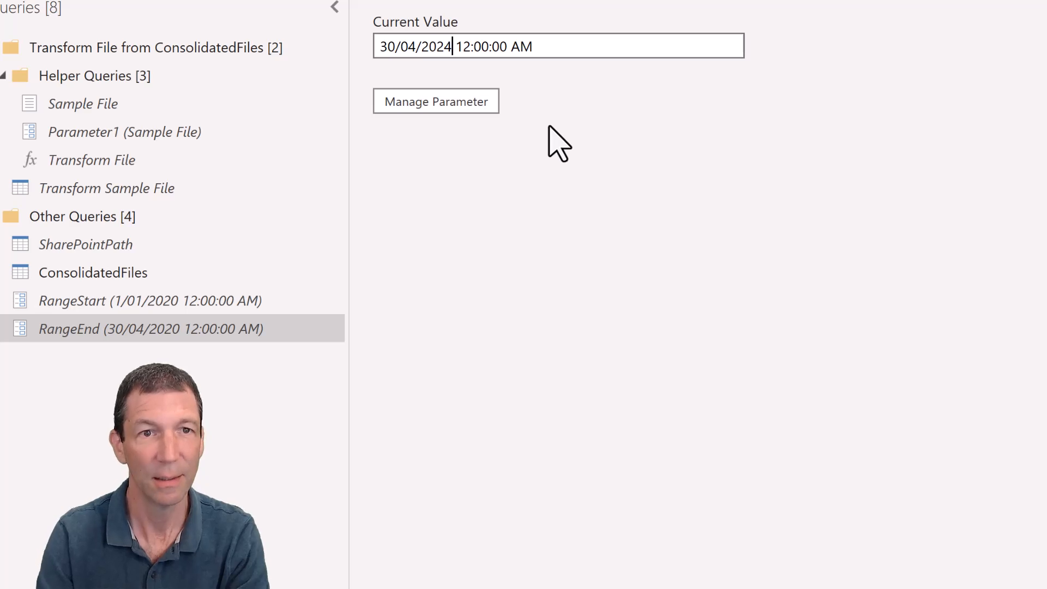
{"action": "left_click", "coordinate": [594, 166]}
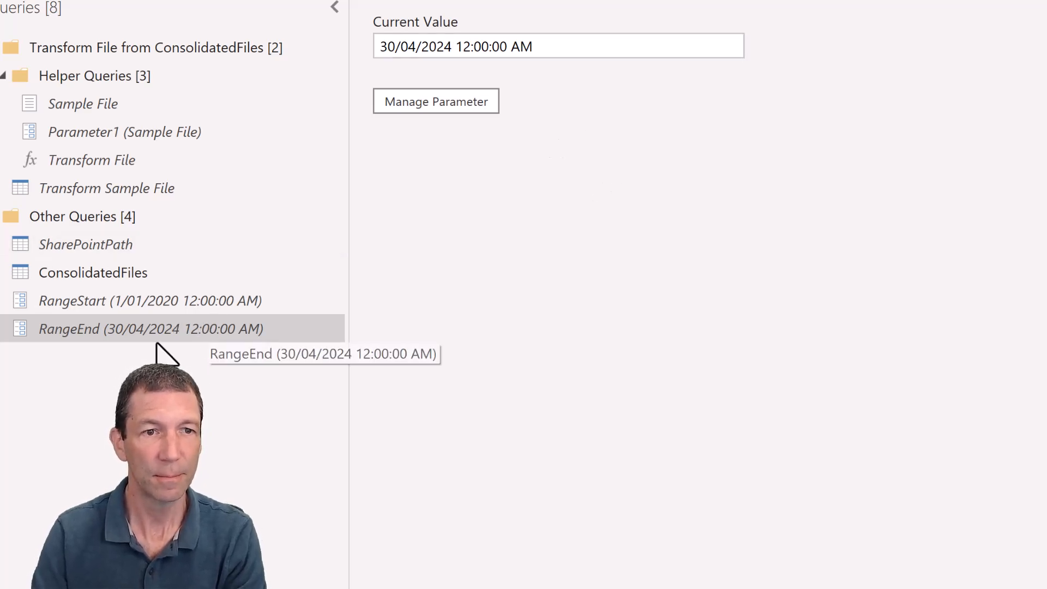
- Review the ConsolidatedFiles query output, including the Name, Date, Code and Cost columns
{"action": "left_click", "coordinate": [122, 272]}
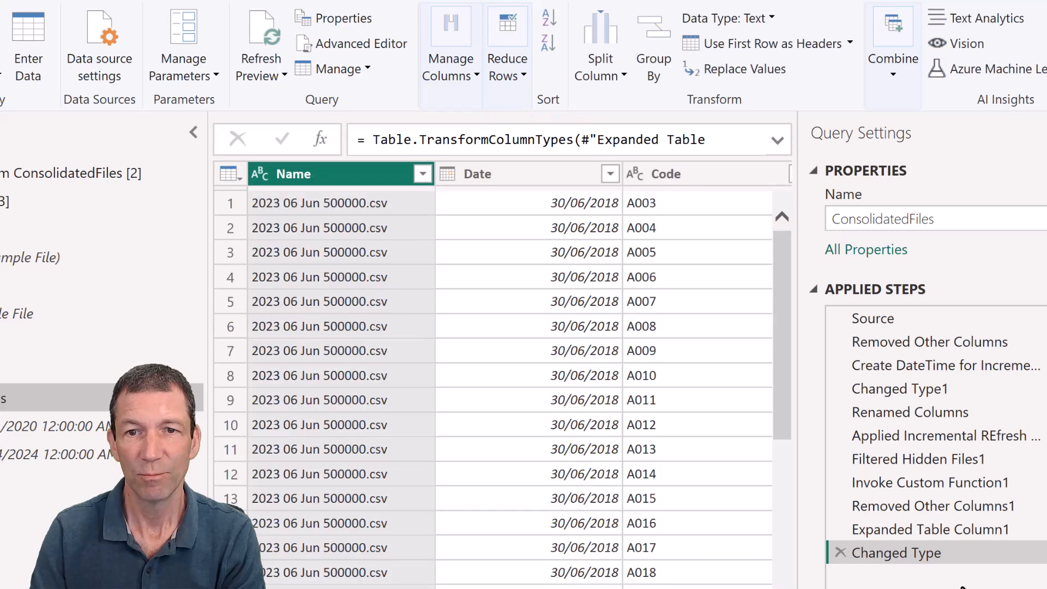
{"action": "scroll", "coordinate": [657, 578], "scroll_direction": "right", "scroll_amount": 3}
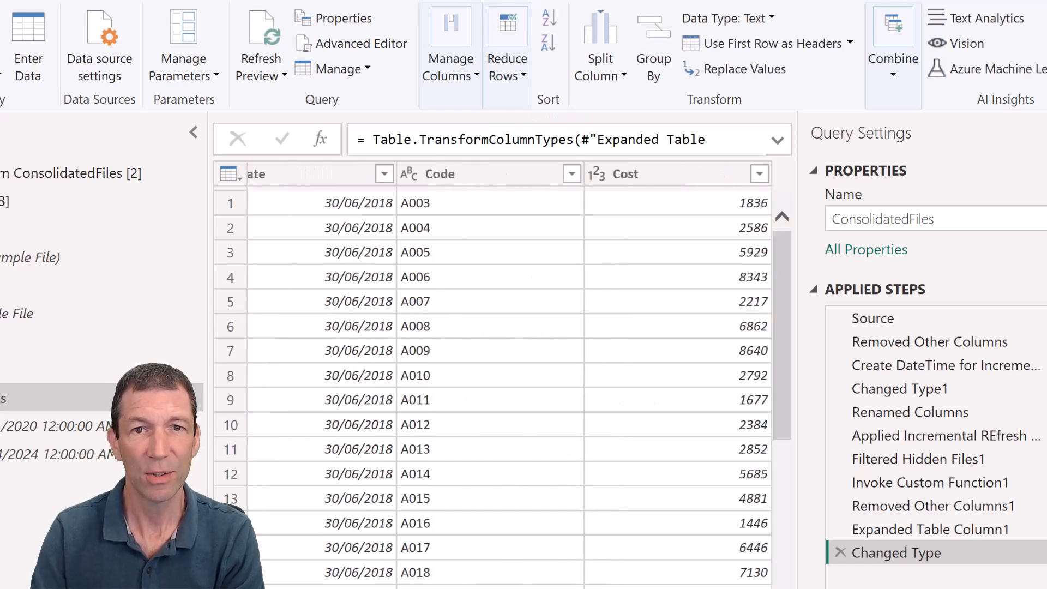
{"action": "scroll", "coordinate": [518, 376], "scroll_direction": "left", "scroll_amount": 3}
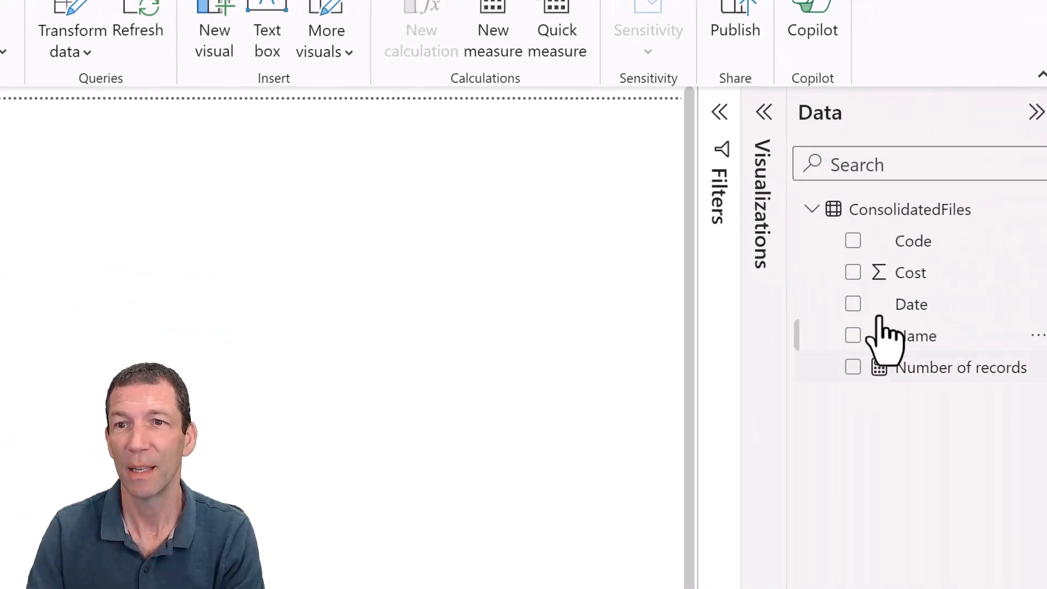
- Open the incremental refresh settings for the ConsolidatedFiles table and enable incremental refresh for it
{"action": "mouse_move", "coordinate": [889, 214]}
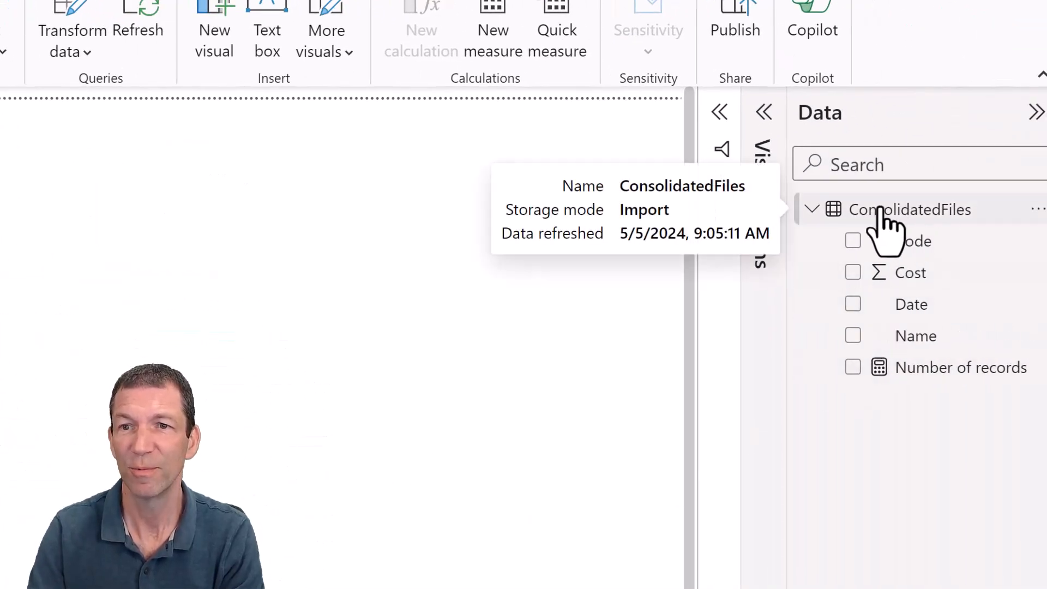
{"action": "right_click", "coordinate": [900, 212]}
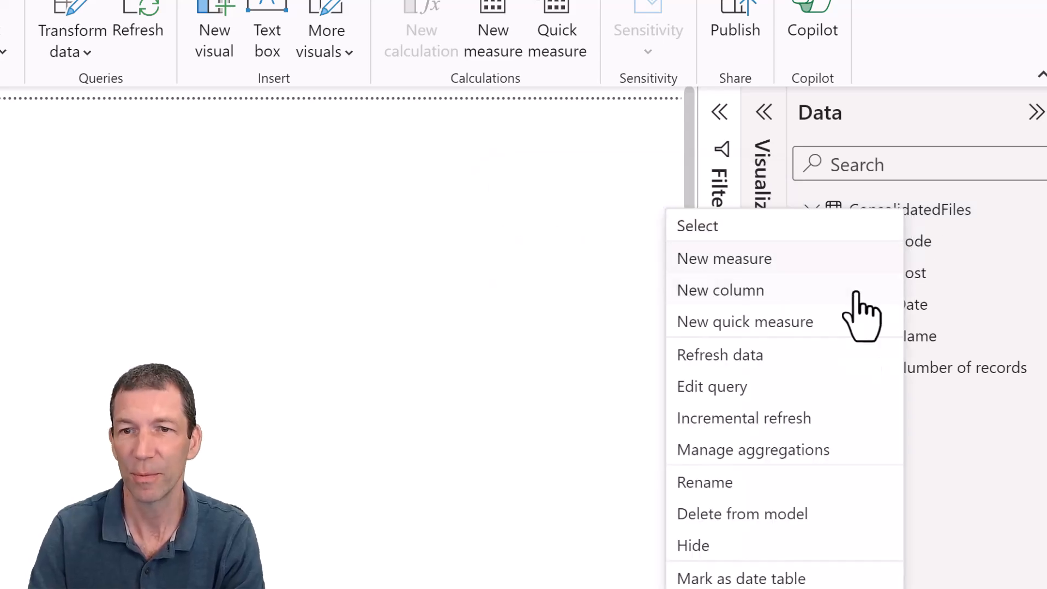
{"action": "left_click", "coordinate": [784, 430]}
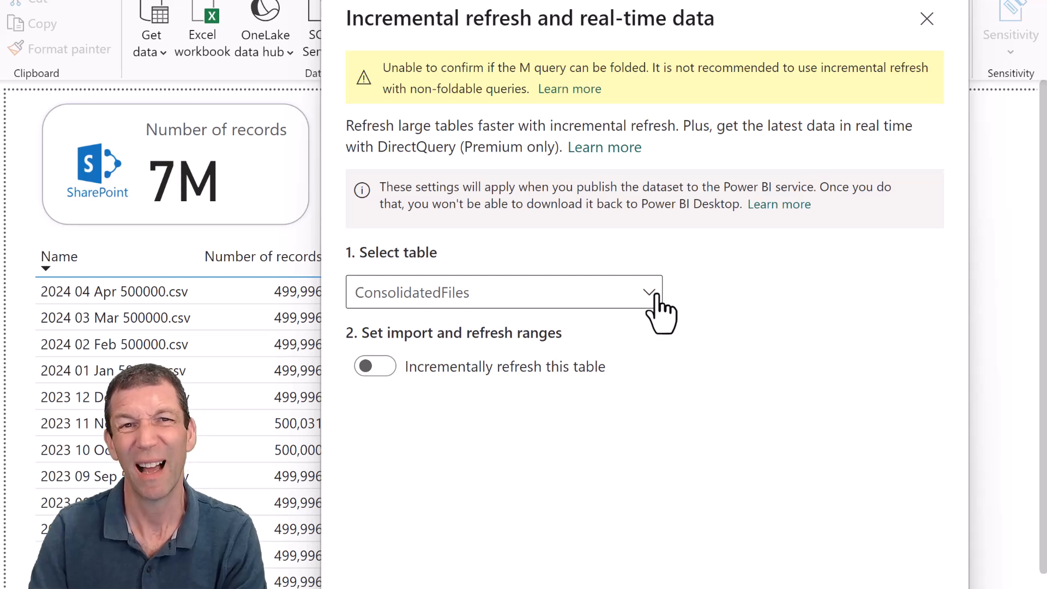
{"action": "left_click", "coordinate": [653, 297]}
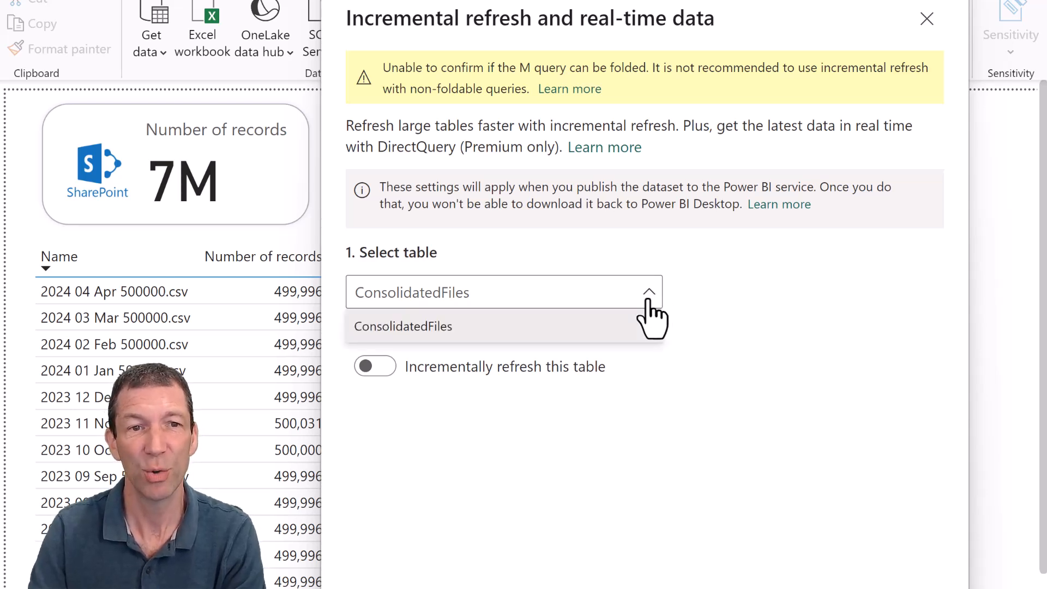
{"action": "left_click", "coordinate": [650, 299]}
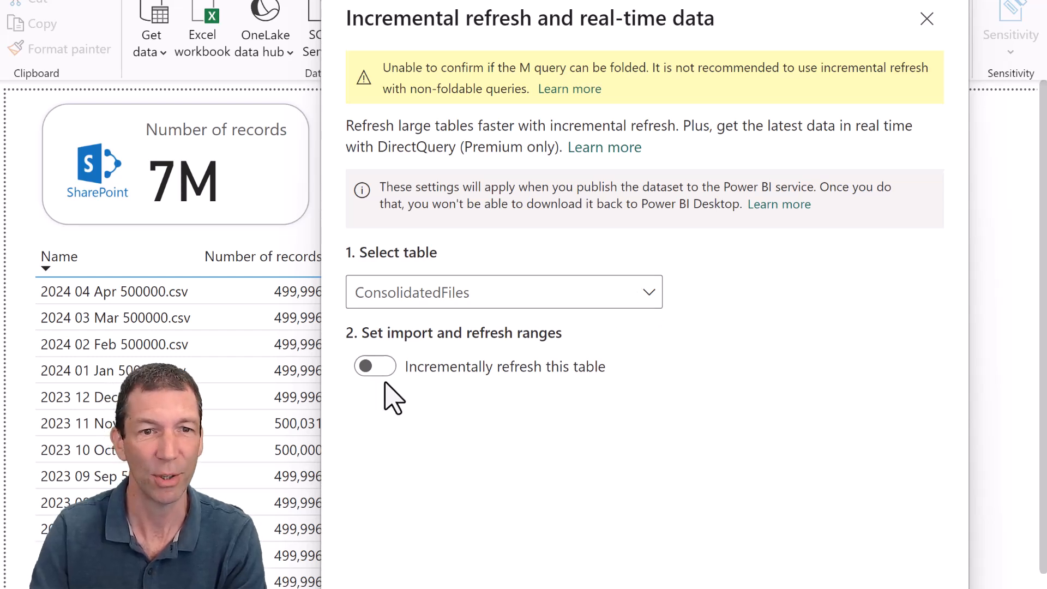
{"action": "left_click", "coordinate": [376, 367]}
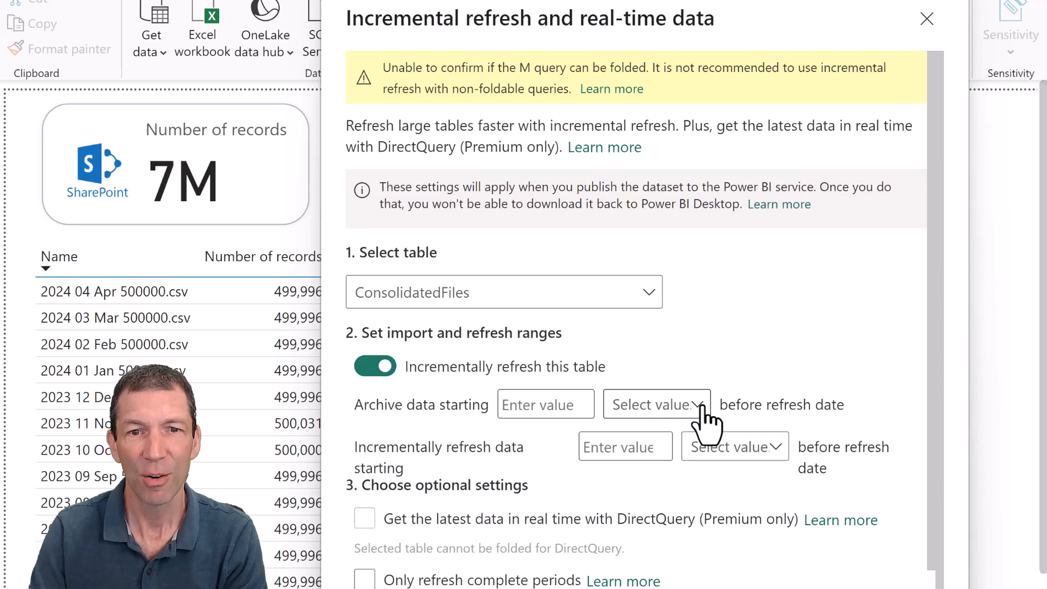
- Set the archive data range to start 24 months before the refresh date
{"action": "left_click", "coordinate": [702, 405]}
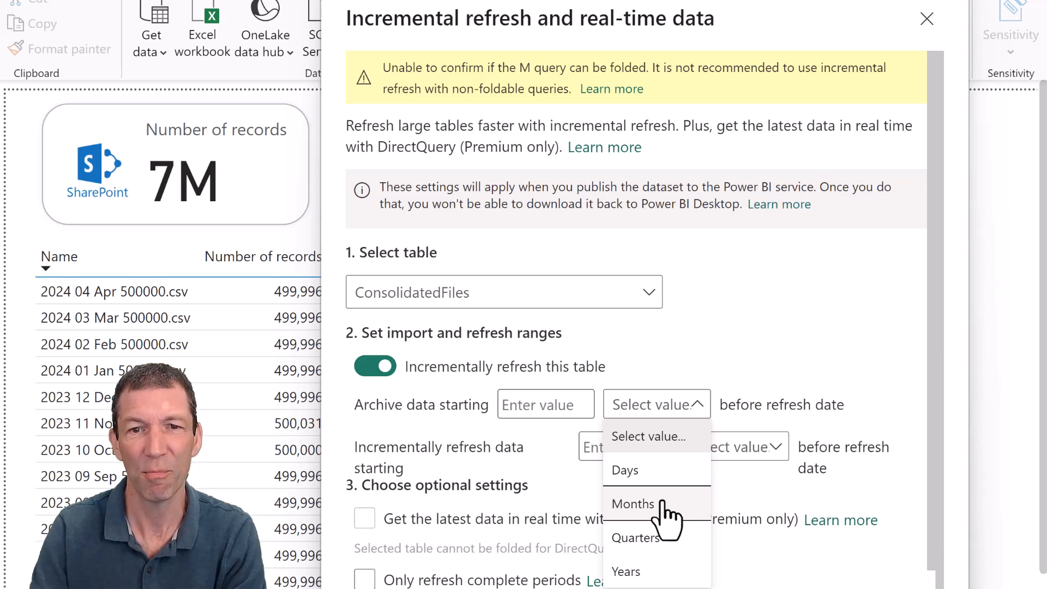
{"action": "left_click", "coordinate": [666, 504]}
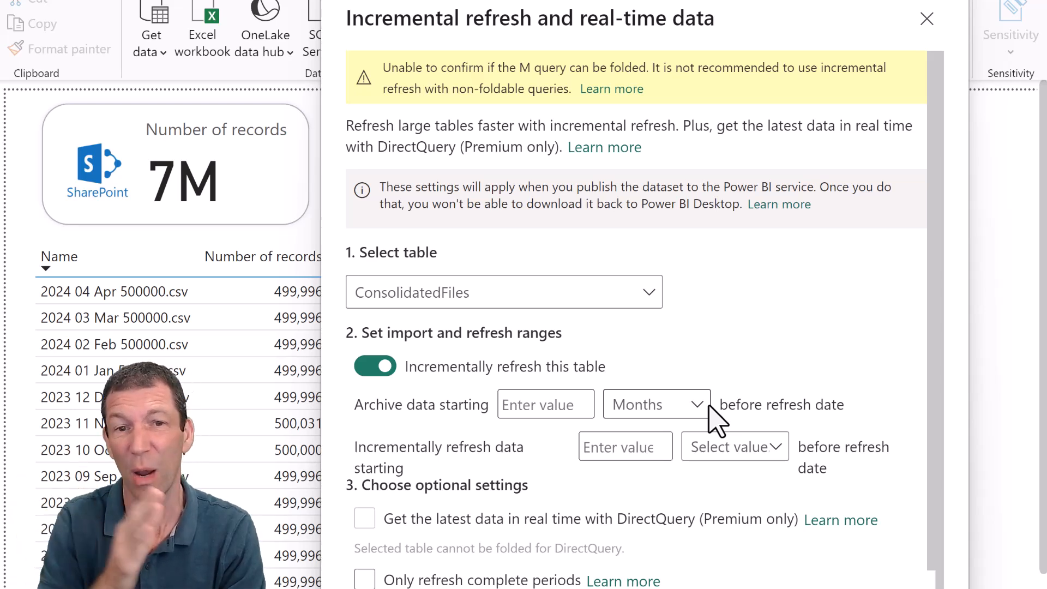
{"action": "left_click", "coordinate": [551, 403]}
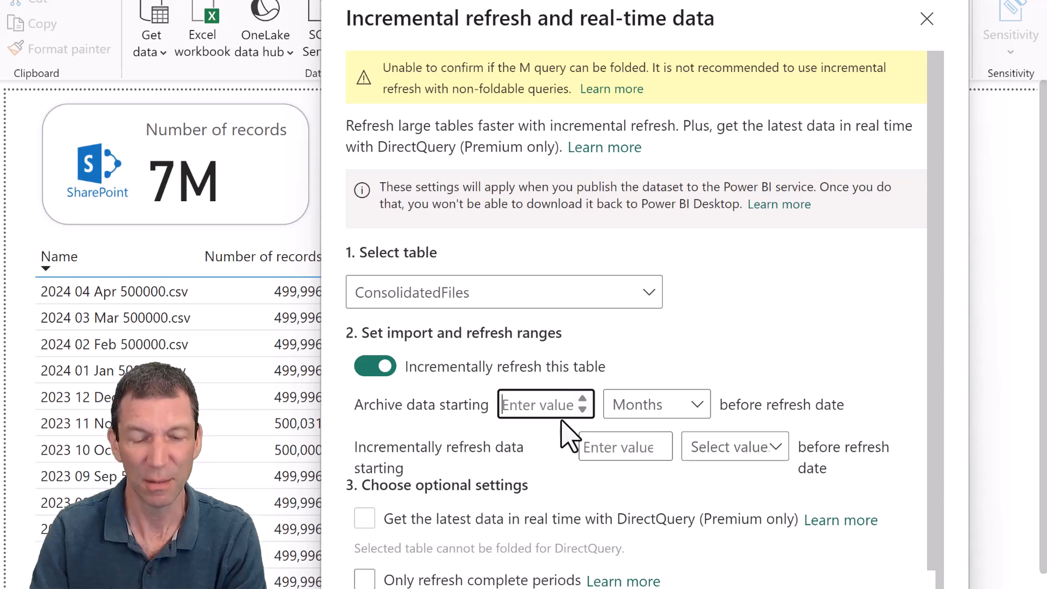
{"action": "type", "text": "24"}
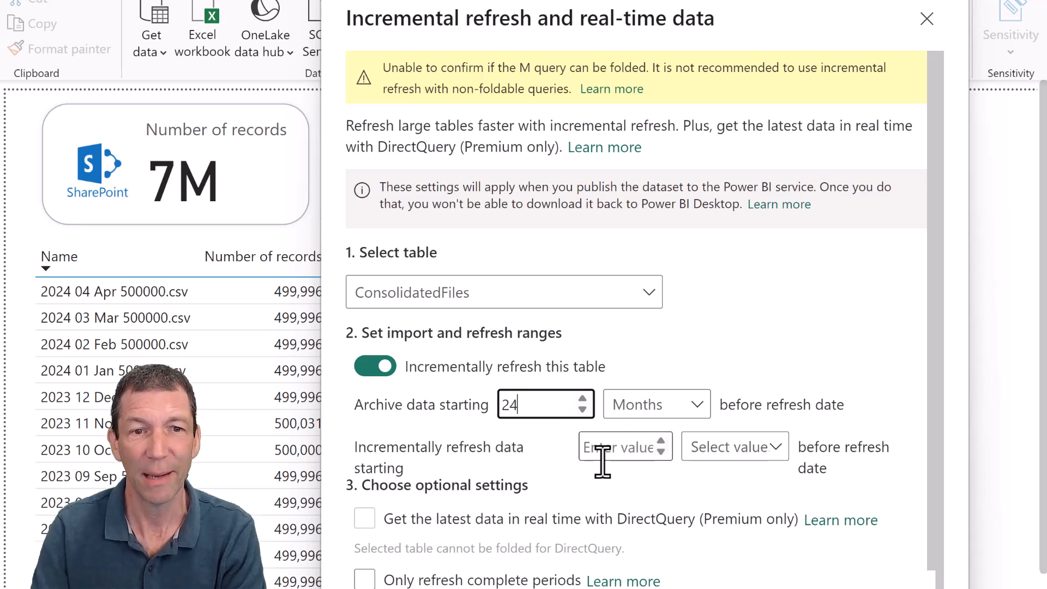
- Set the incremental refresh range to start 1 month before the refresh date and apply the policy
{"action": "left_click", "coordinate": [777, 447]}
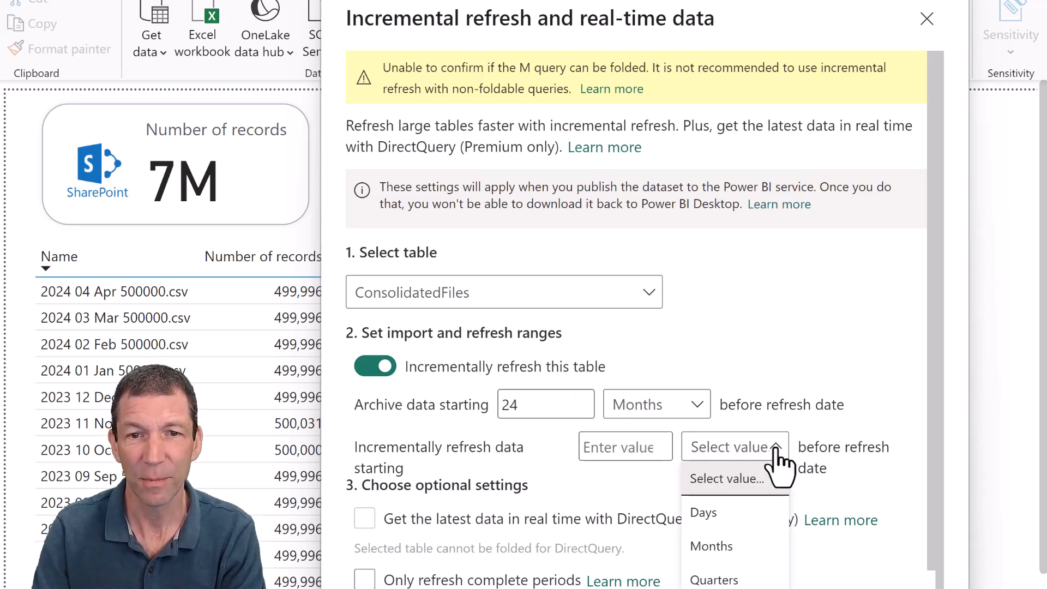
{"action": "left_click", "coordinate": [734, 542]}
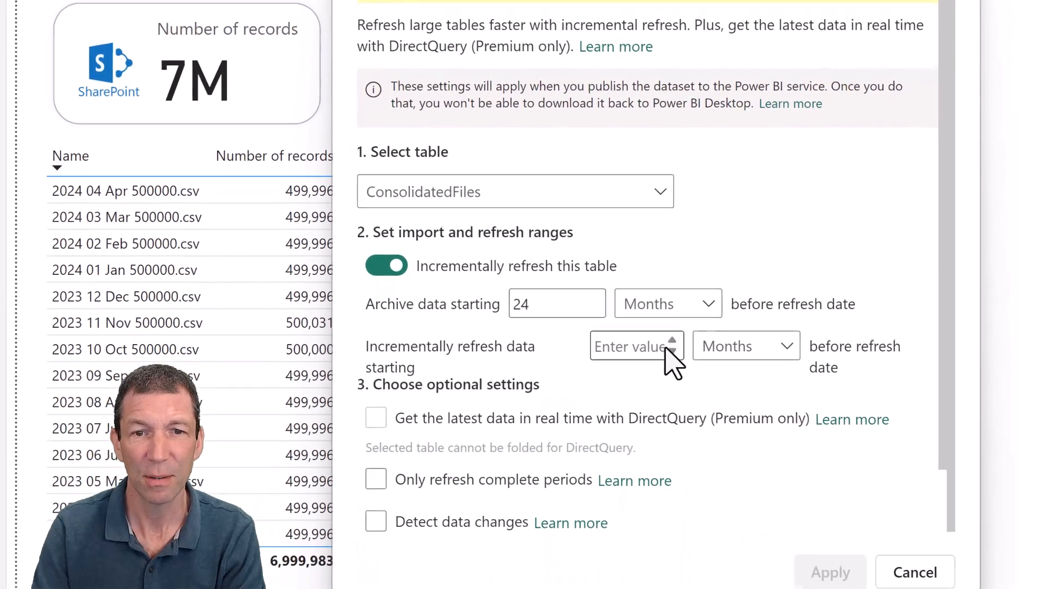
{"action": "left_click", "coordinate": [718, 388]}
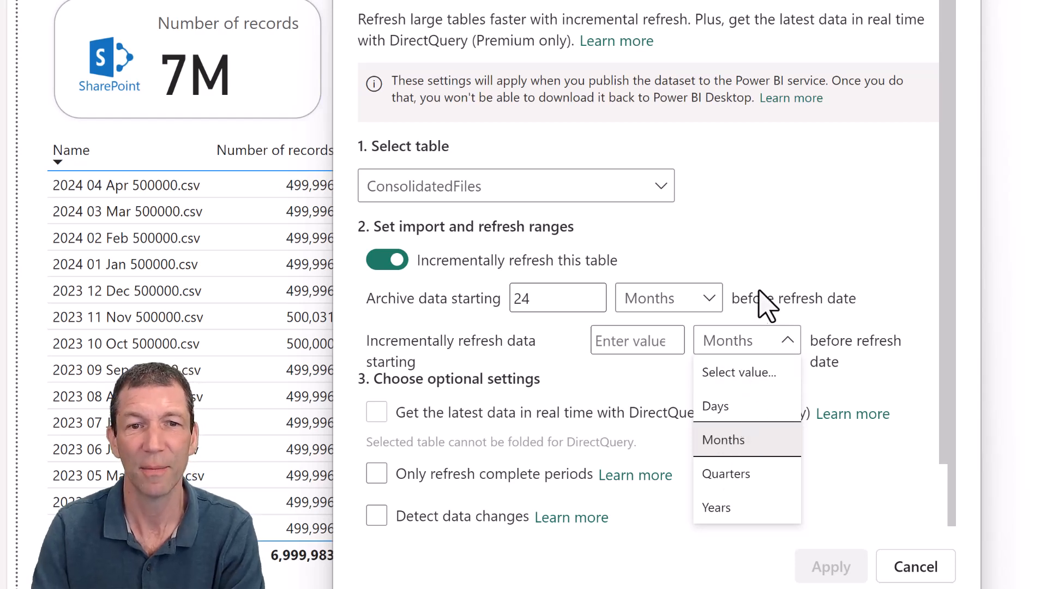
{"action": "left_click", "coordinate": [762, 305]}
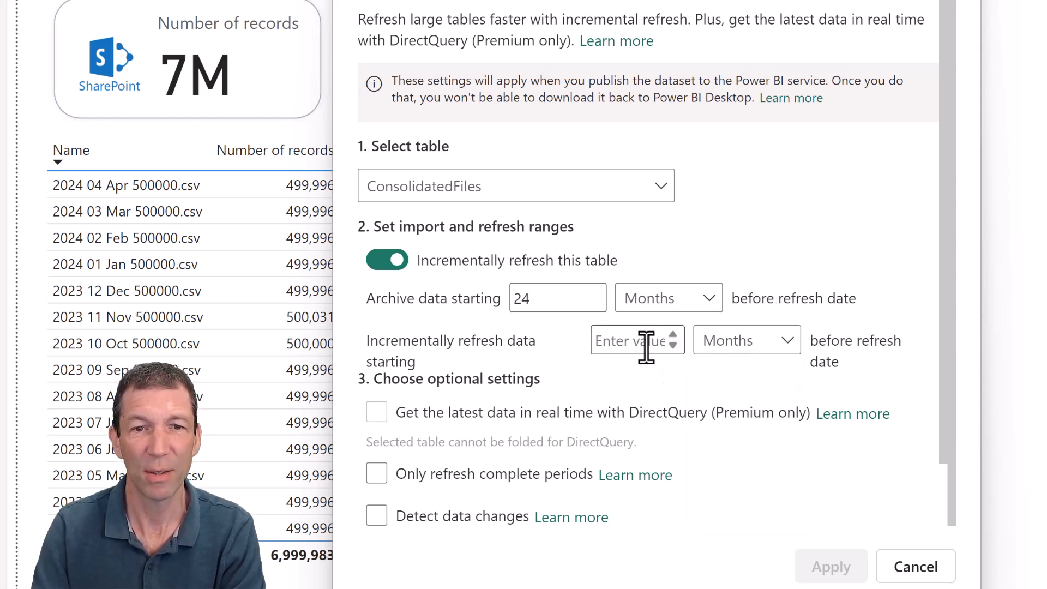
{"action": "left_click", "coordinate": [672, 335]}
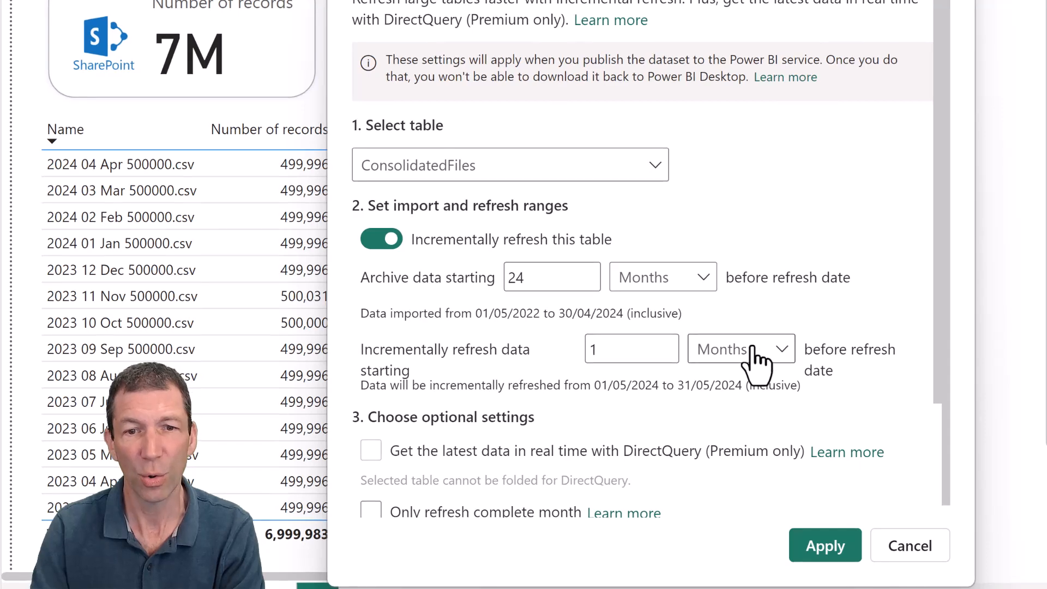
{"action": "scroll", "coordinate": [600, 447], "scroll_direction": "down", "scroll_amount": 3}
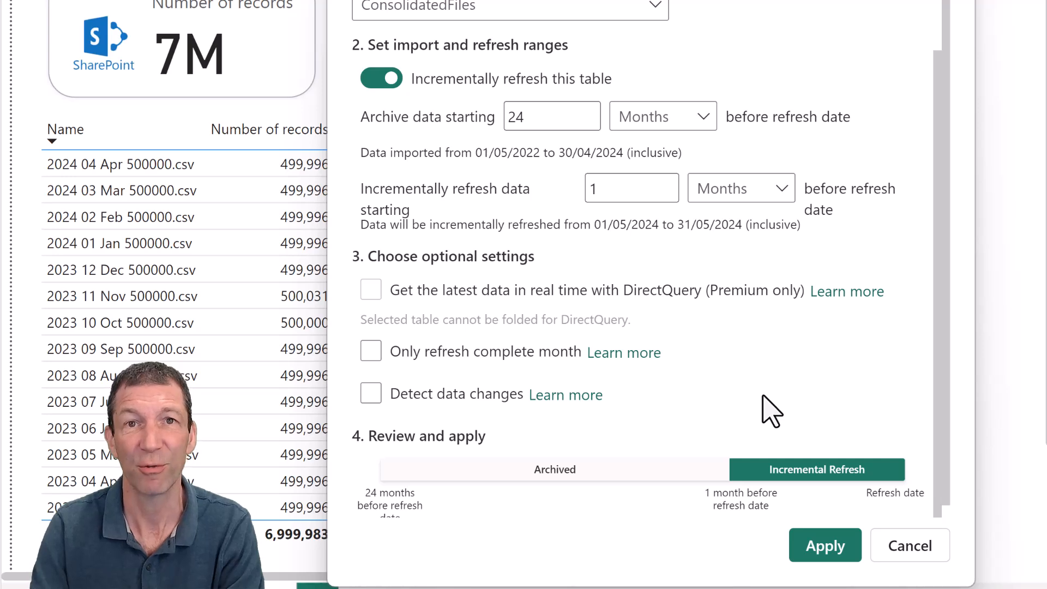
{"action": "left_click", "coordinate": [818, 547]}
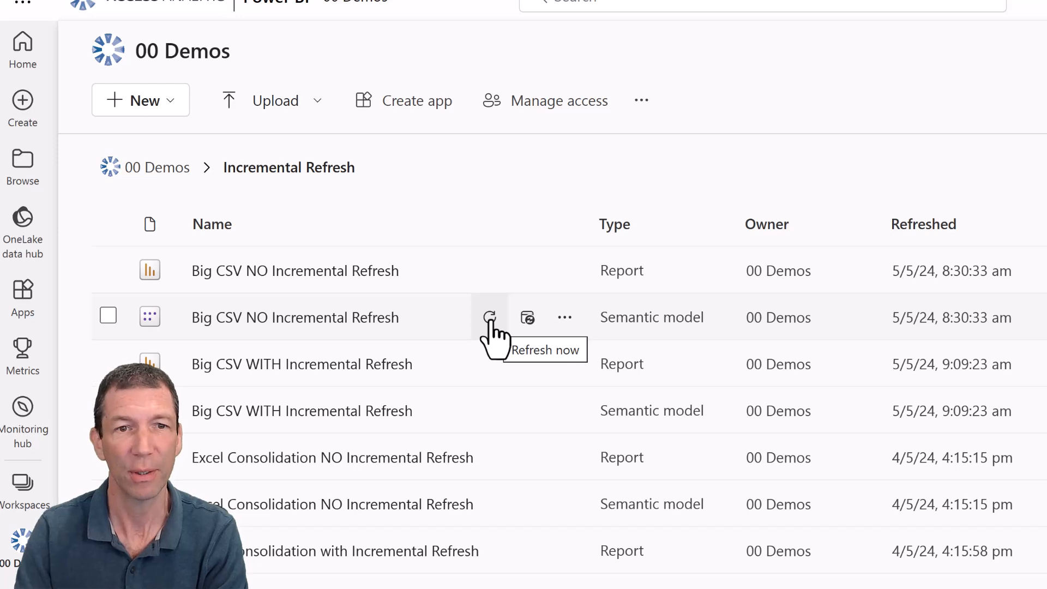
- In the Power BI service, refresh the Big CSV NO Incremental Refresh and Big CSV WITH Incremental Refresh semantic models, and reload the workspace list
{"action": "left_click", "coordinate": [490, 322]}
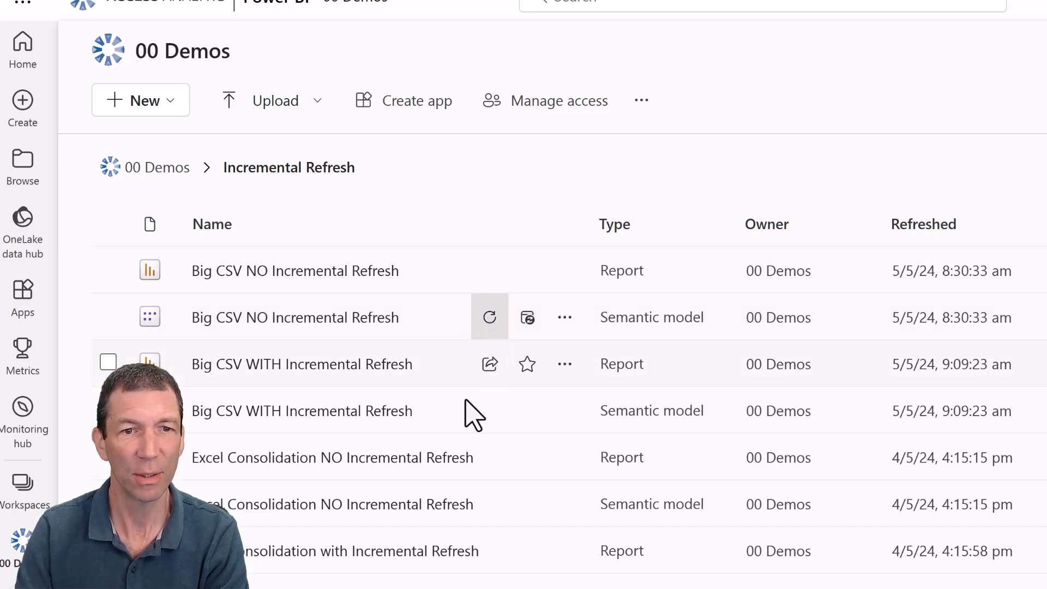
{"action": "left_click", "coordinate": [490, 412]}
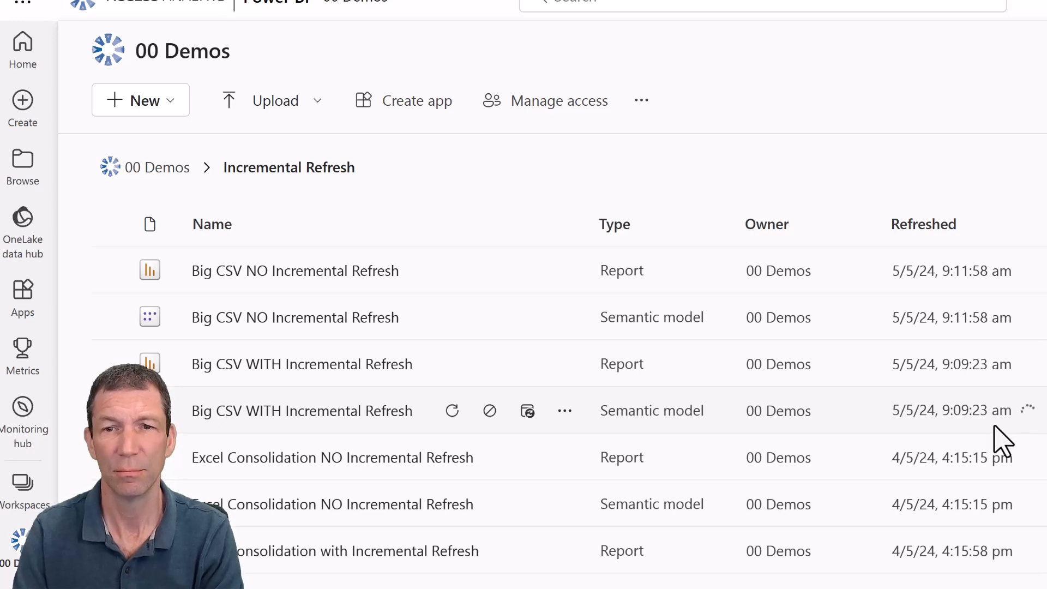
{"action": "key", "text": "F5"}
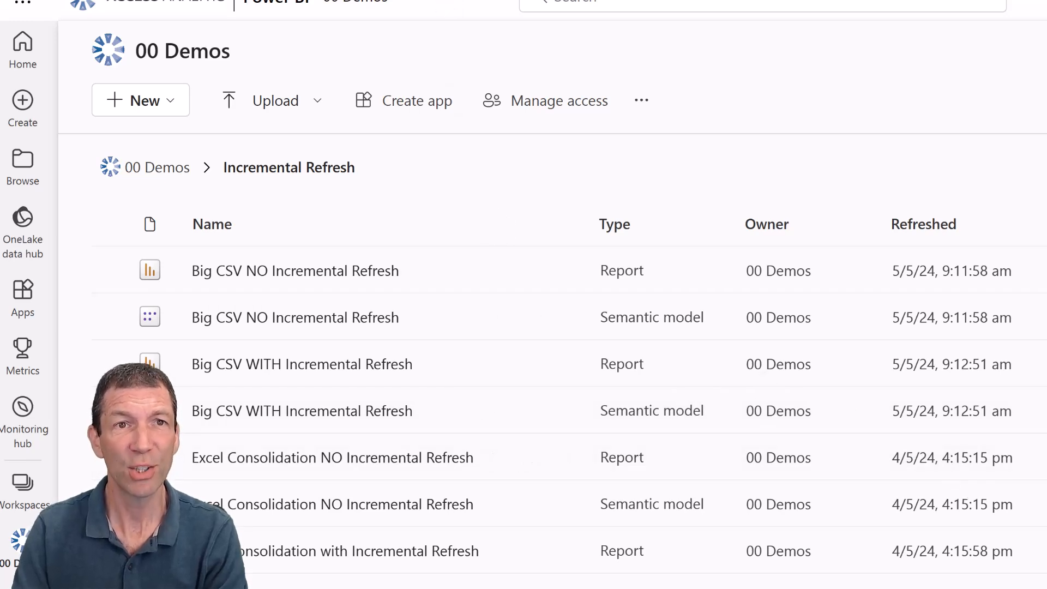
- Switch to OneDrive and move the file from the New Months folder up into the CSVs folder, returning to that folder
{"action": "left_click", "coordinate": [480, 0]}
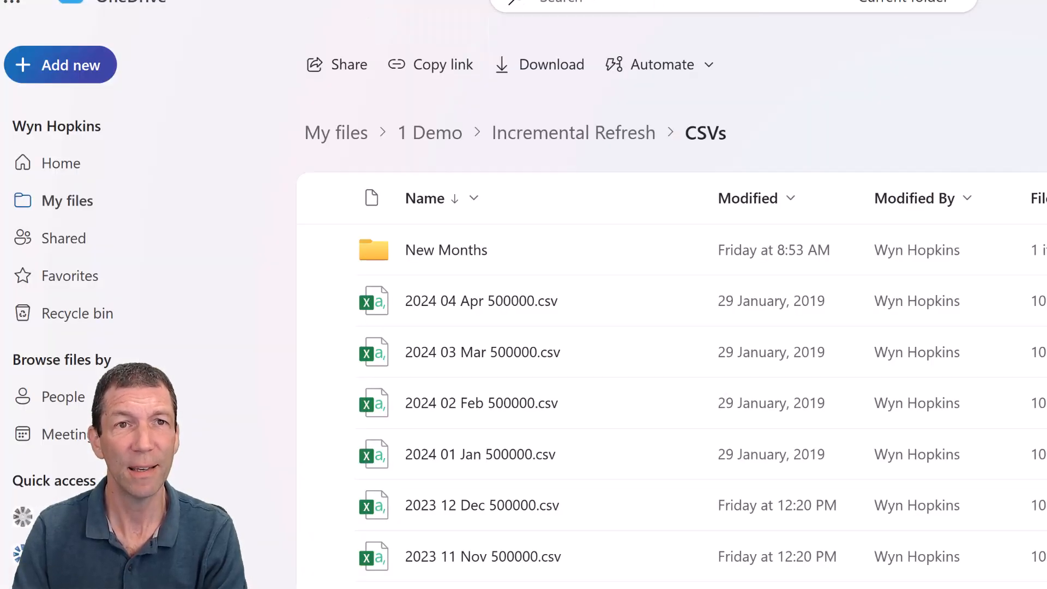
{"action": "left_click", "coordinate": [457, 251]}
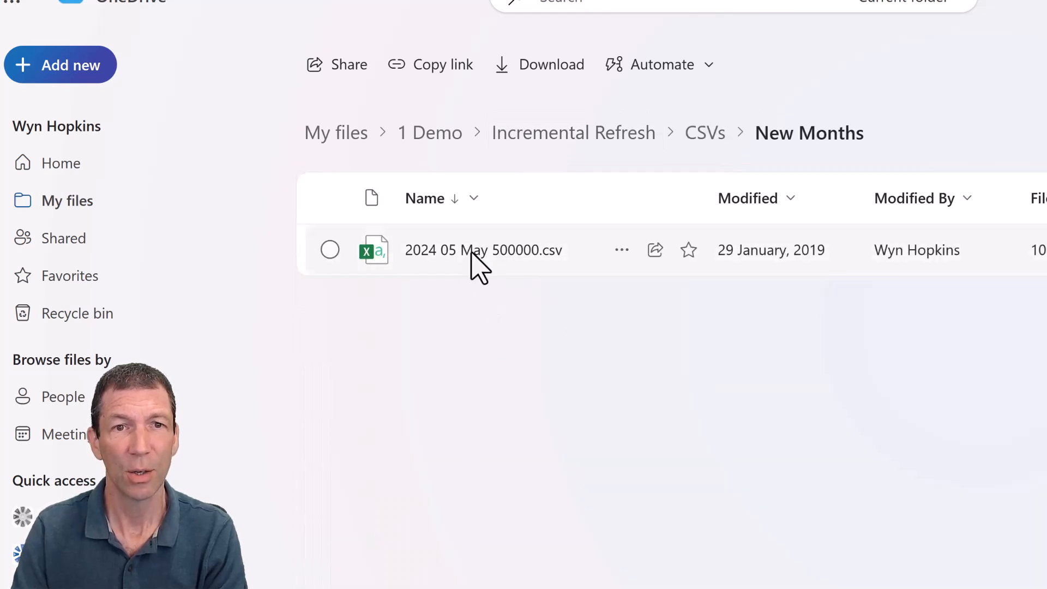
{"action": "left_click_drag", "start_coordinate": [464, 252], "coordinate": [704, 144]}
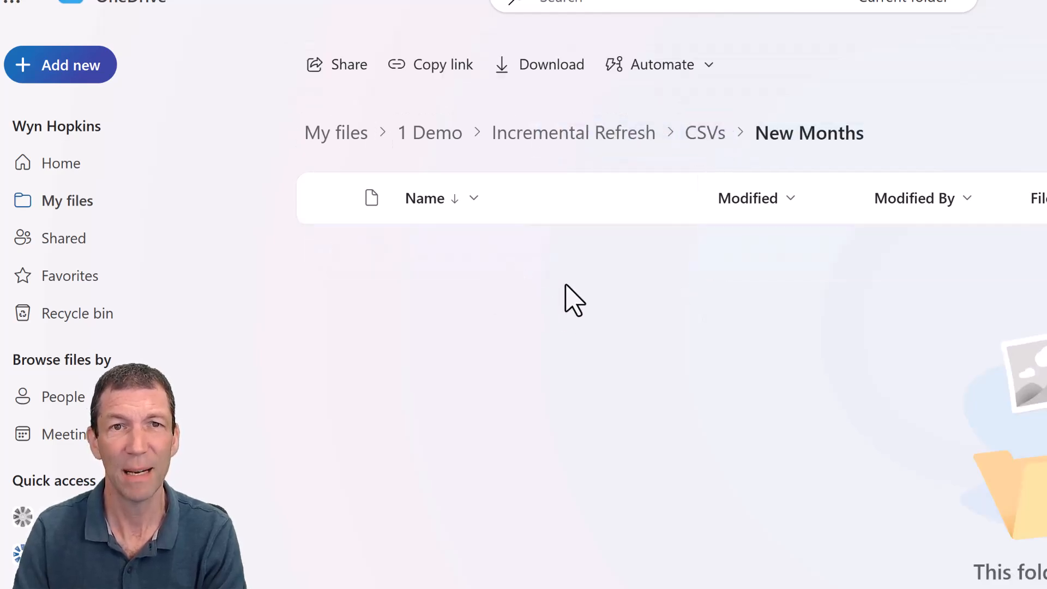
{"action": "left_click", "coordinate": [701, 139]}
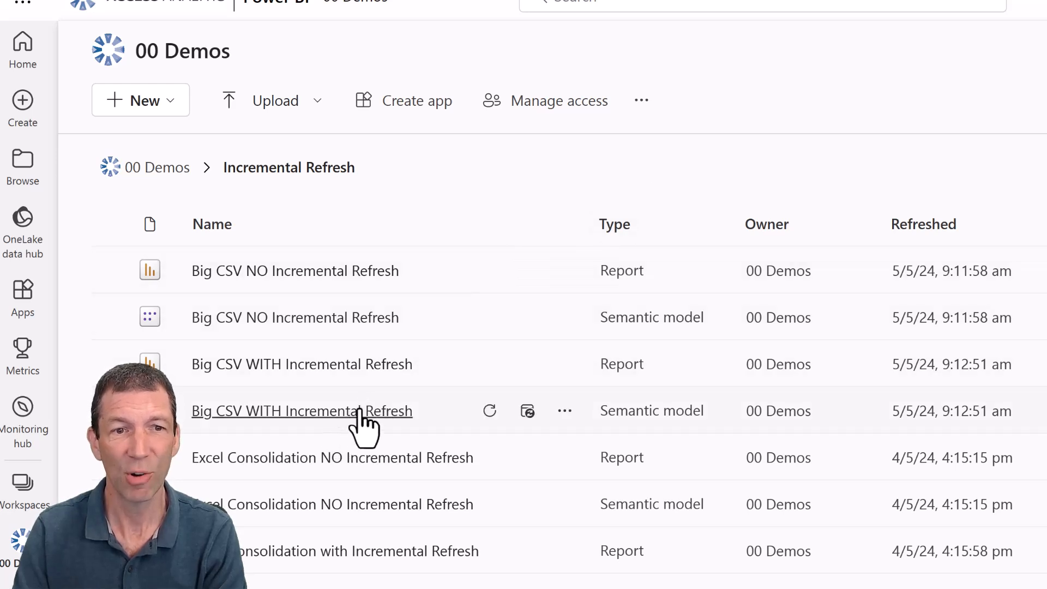
- Back in the Power BI service, refresh the Big CSV WITH Incremental Refresh semantic model and open its refresh history
{"action": "left_click", "coordinate": [483, 410]}
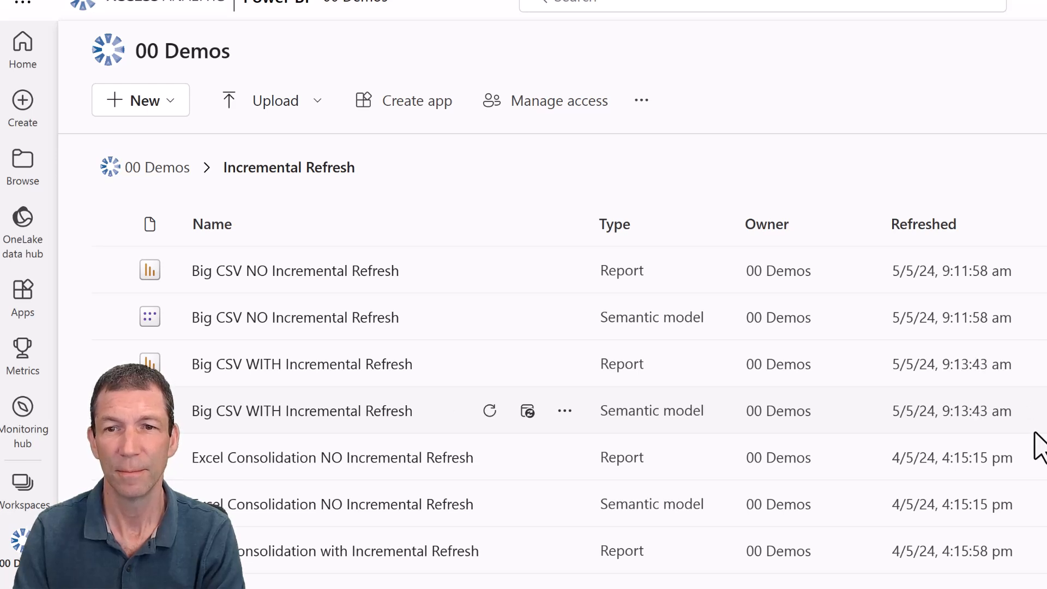
{"action": "left_click", "coordinate": [533, 414]}
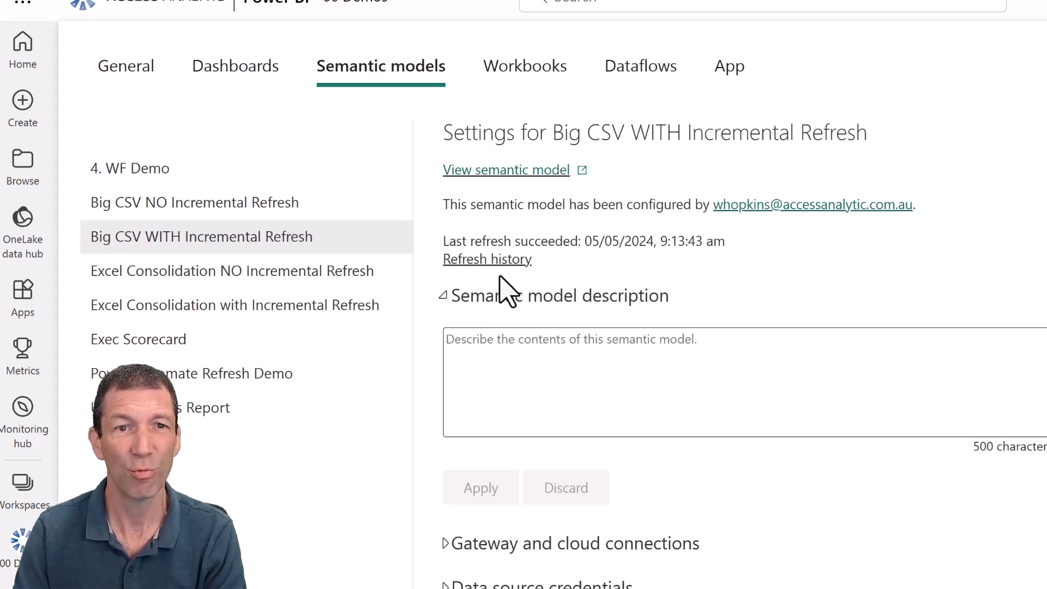
{"action": "left_click", "coordinate": [500, 261]}
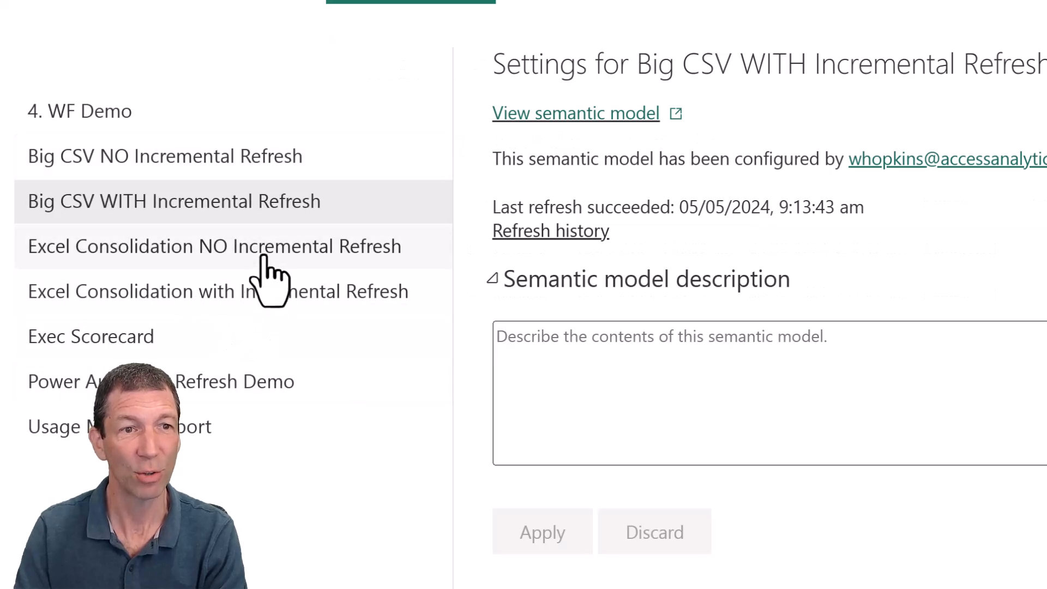
- Open the refresh history of the Big CSV NO Incremental Refresh semantic model to examine its refresh times
{"action": "left_click", "coordinate": [240, 156]}
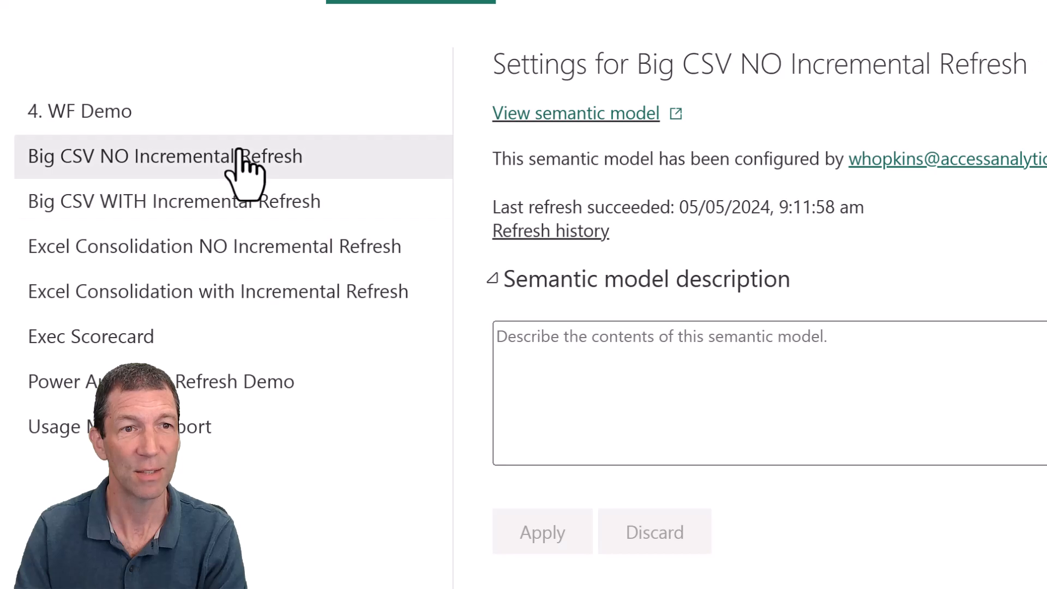
{"action": "left_click", "coordinate": [561, 232]}
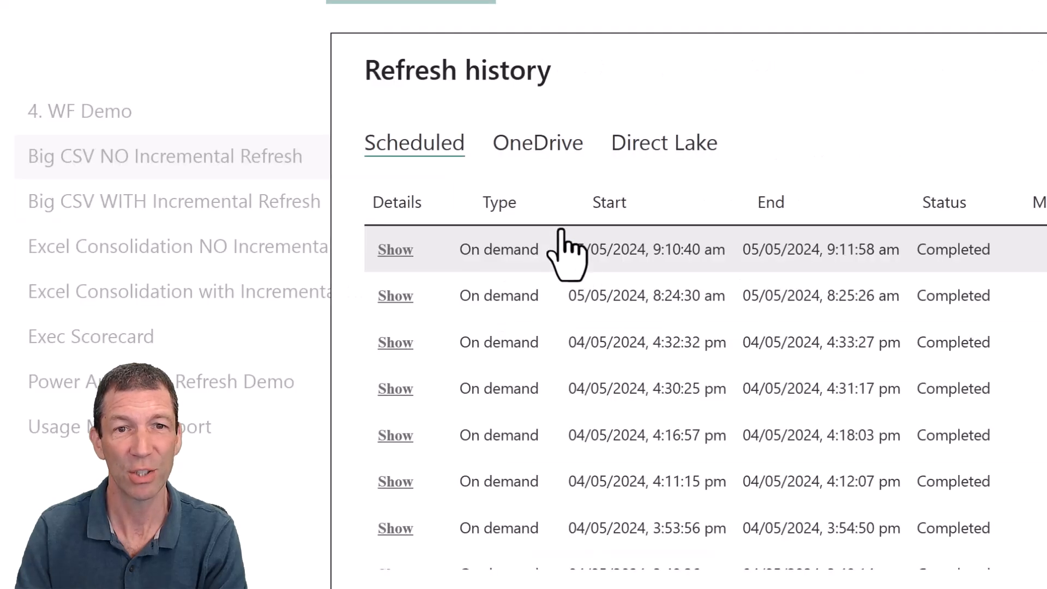